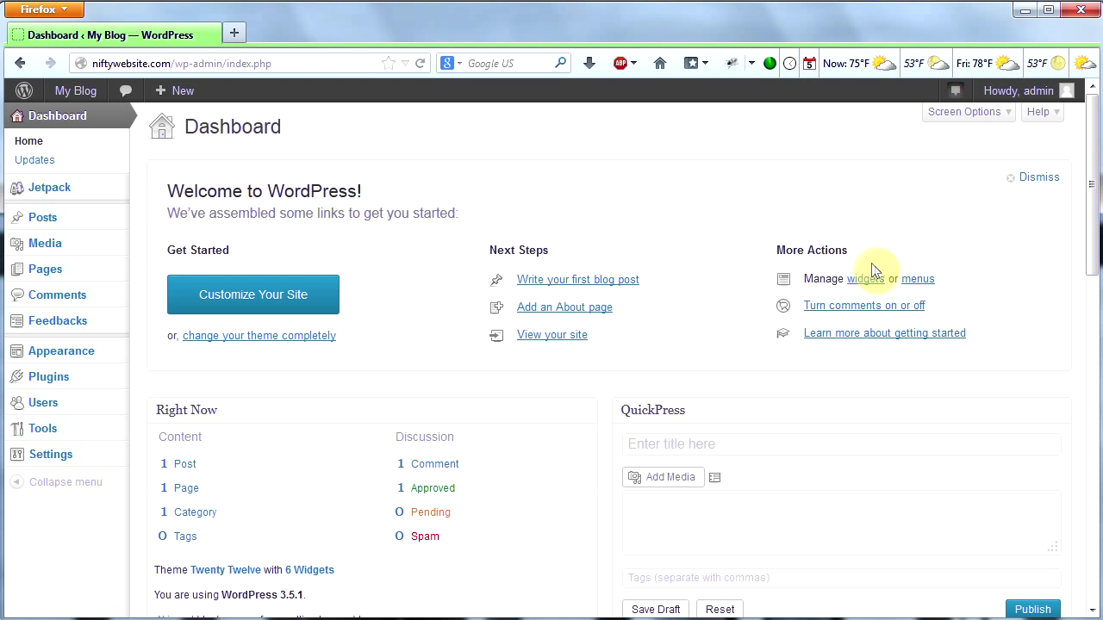
Step: Close the Welcome panel and publish an 'About Us' page with body text 'blah blah blah'
{"action": "left_click", "coordinate": [1036, 179]}
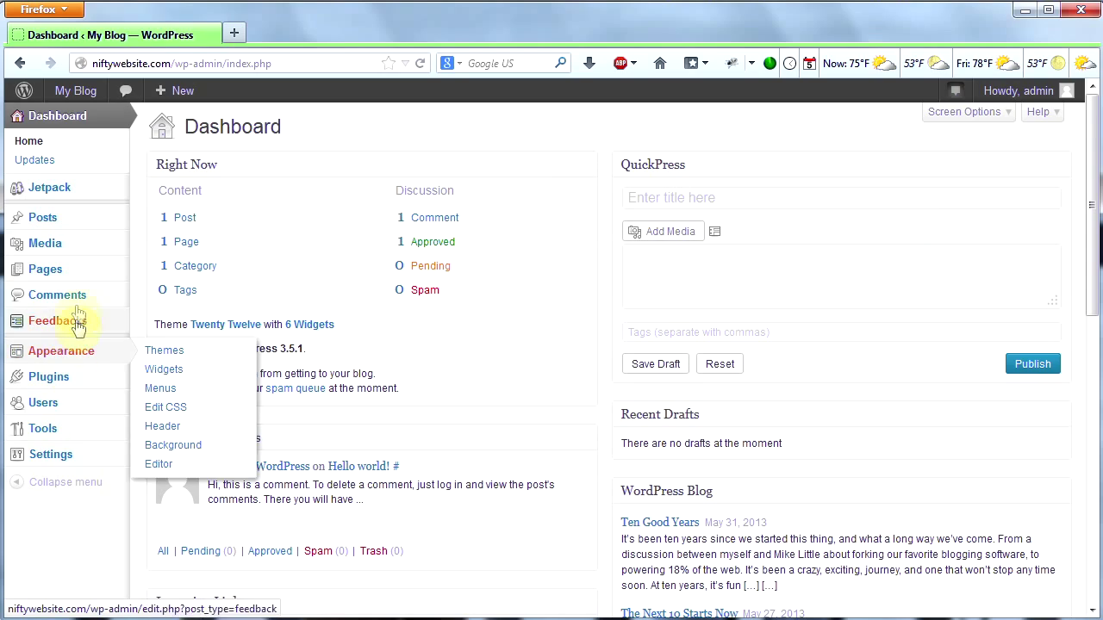
{"action": "mouse_move", "coordinate": [73, 276]}
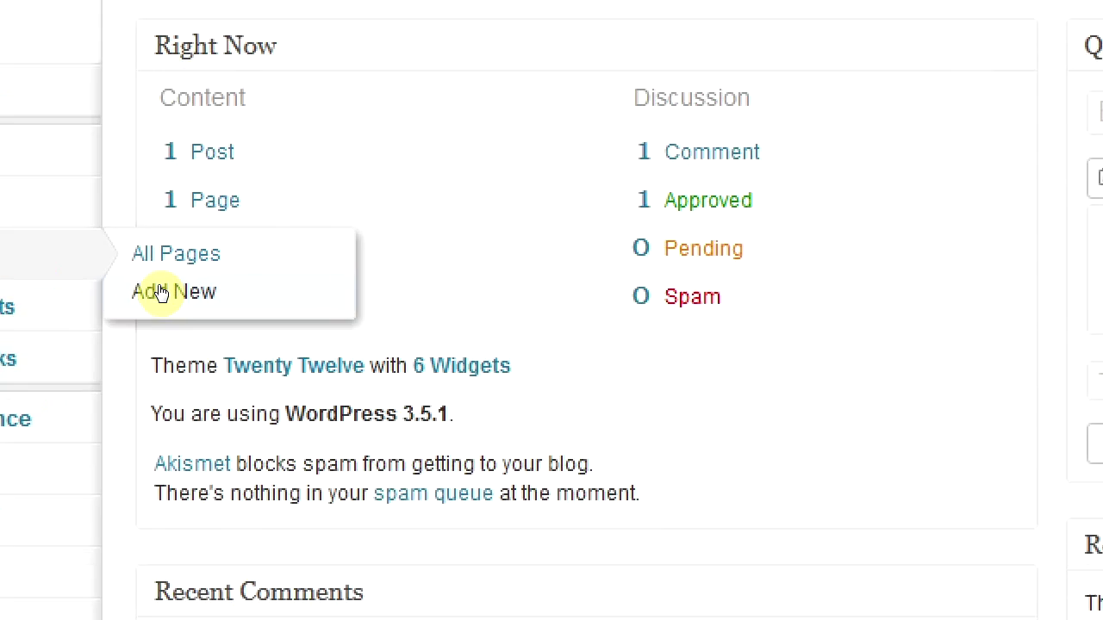
{"action": "left_click", "coordinate": [162, 292]}
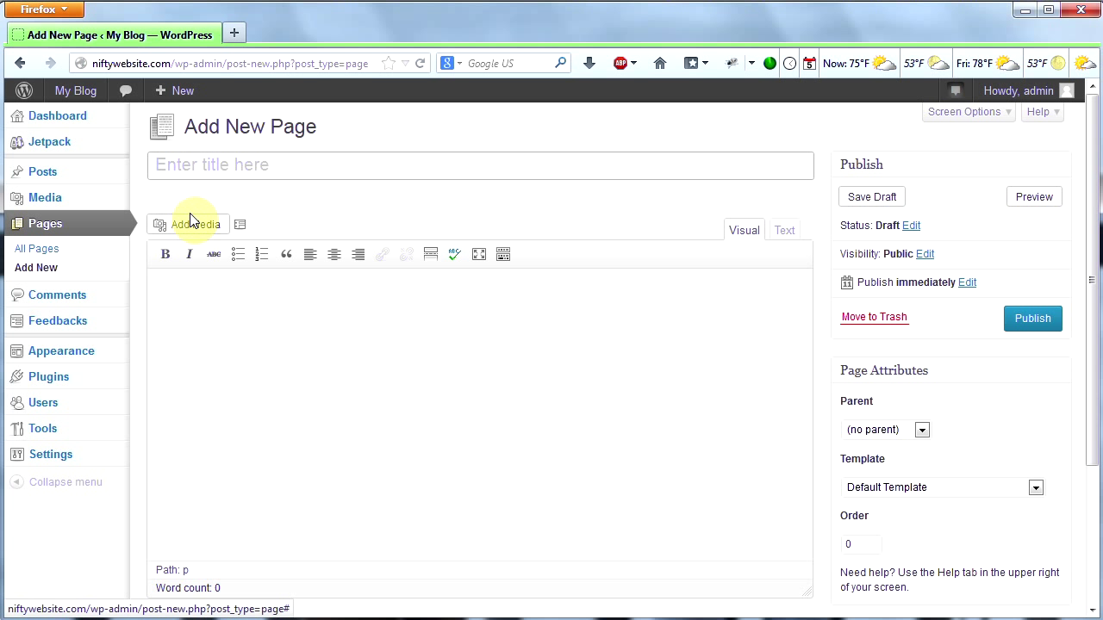
{"action": "type", "text": "About Us"}
{"action": "key", "text": "Tab"}
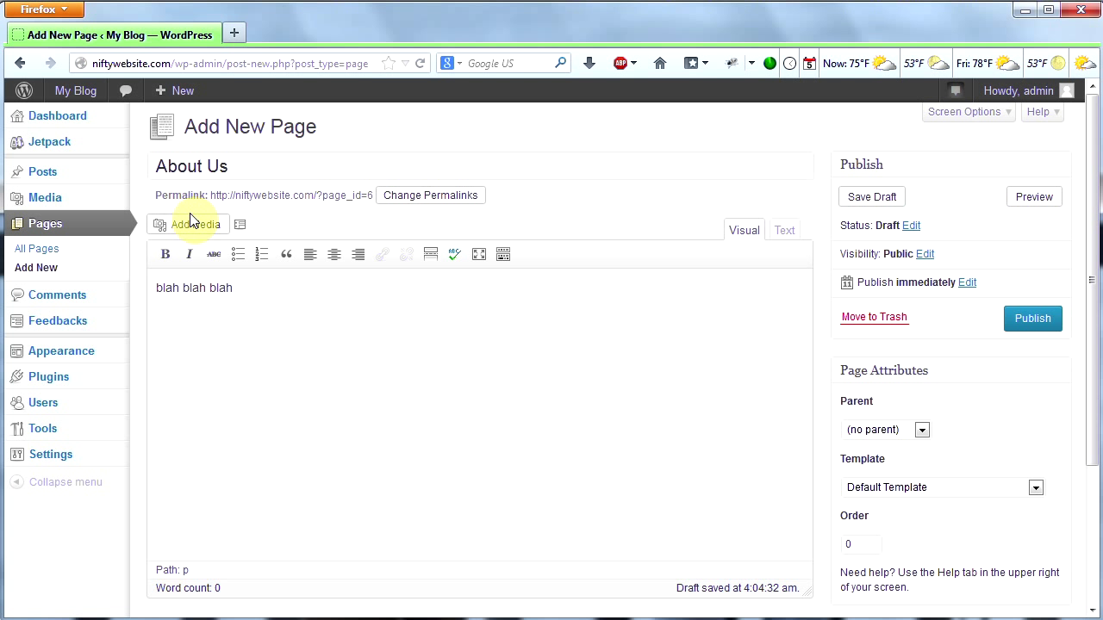
{"action": "left_click", "coordinate": [1029, 329]}
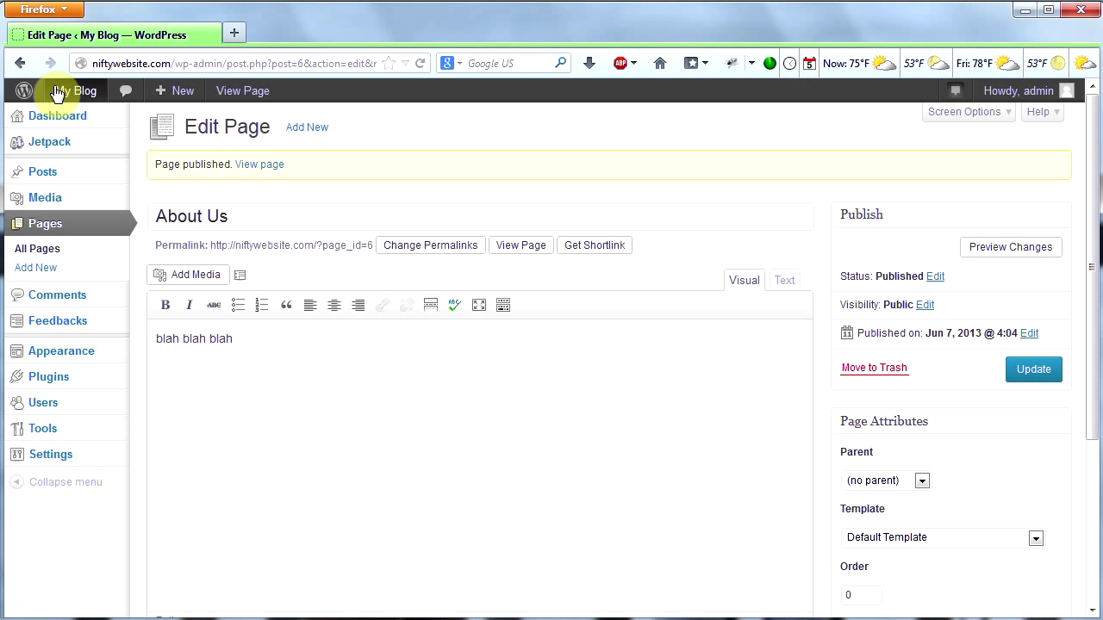
Step: Visit the live site, view the About Us page, then return to the Dashboard
{"action": "mouse_move", "coordinate": [56, 93]}
{"action": "left_click", "coordinate": [68, 122]}
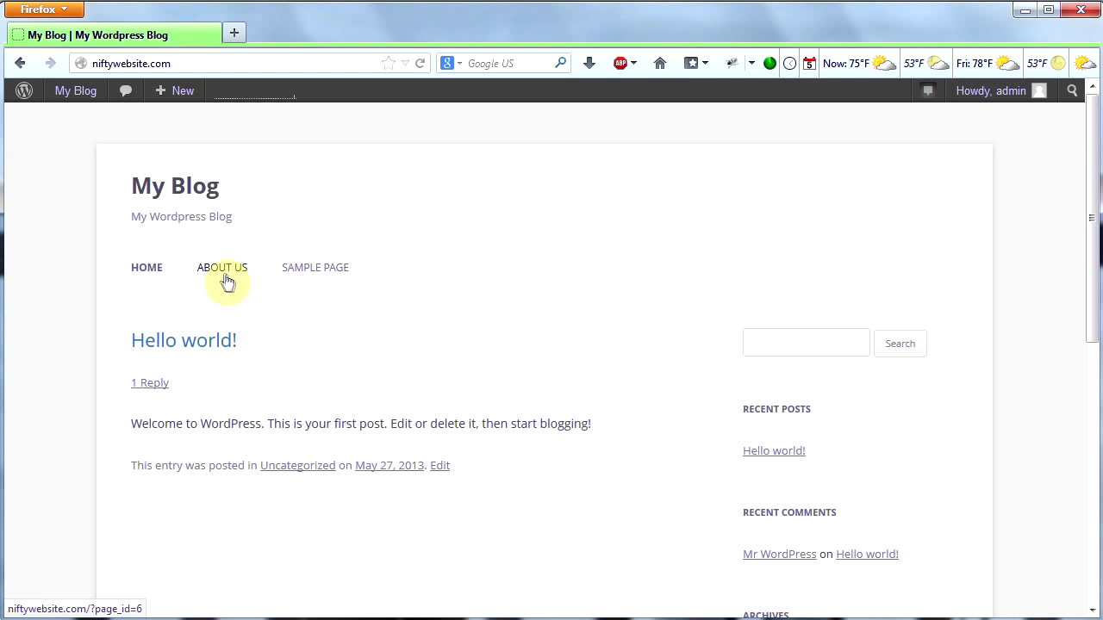
{"action": "left_click", "coordinate": [222, 273]}
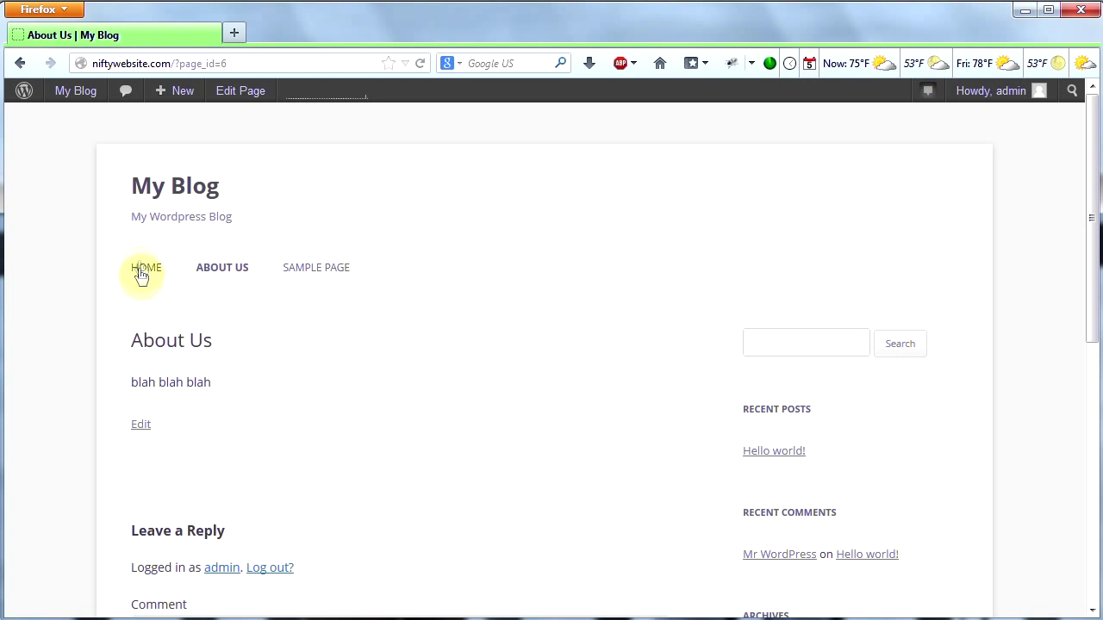
{"action": "mouse_move", "coordinate": [76, 101]}
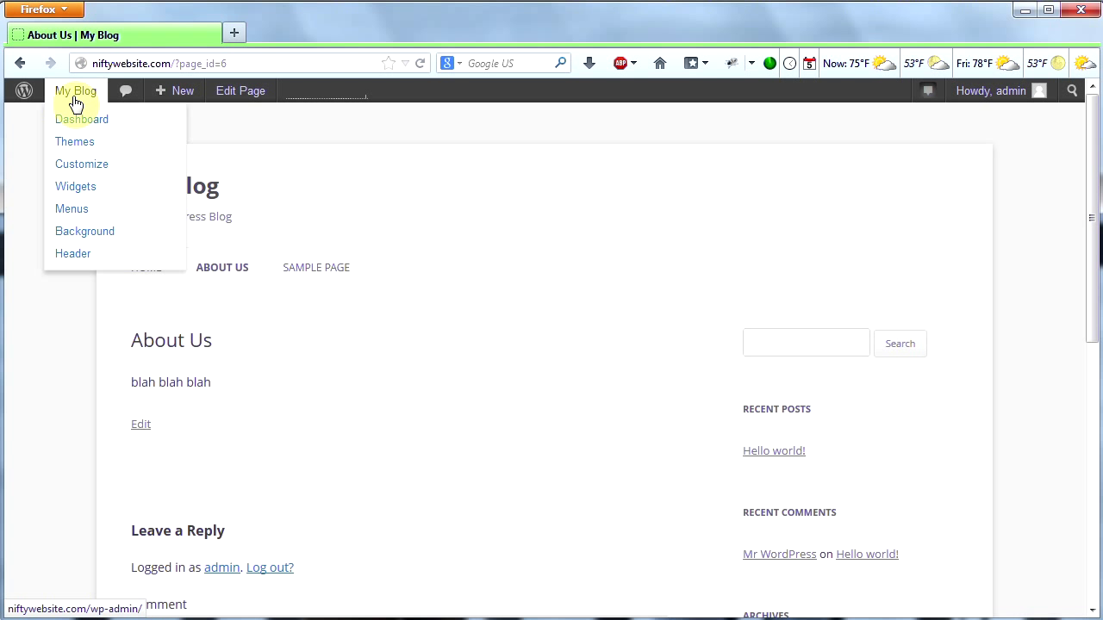
{"action": "left_click", "coordinate": [79, 122]}
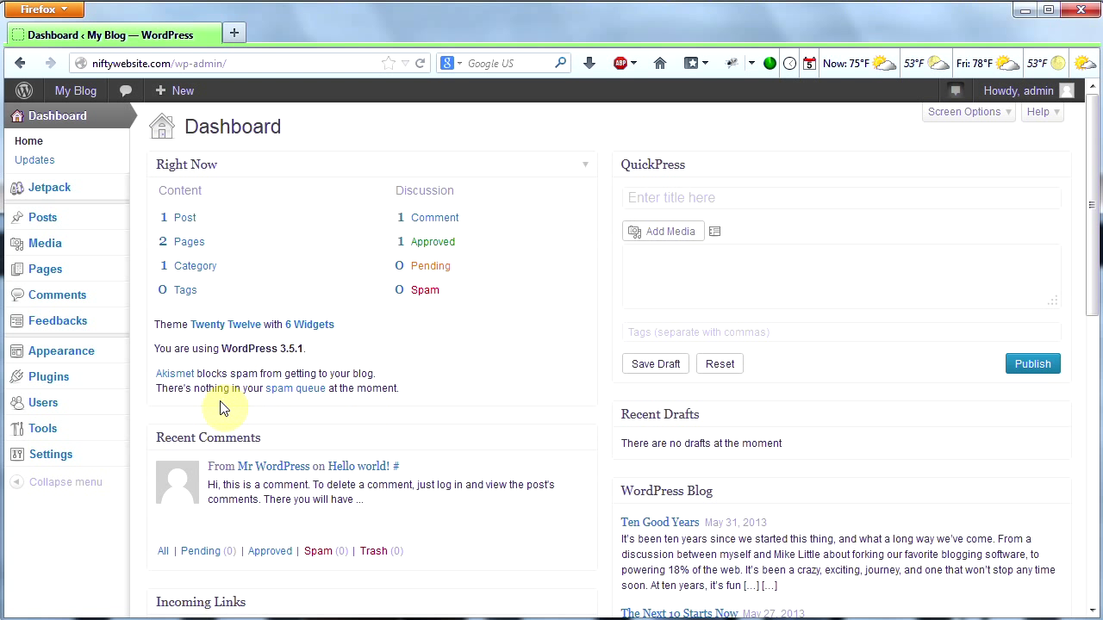
Step: Save Reading settings with 'A static page' and Sample Page as front page, then view the site
{"action": "mouse_move", "coordinate": [87, 461]}
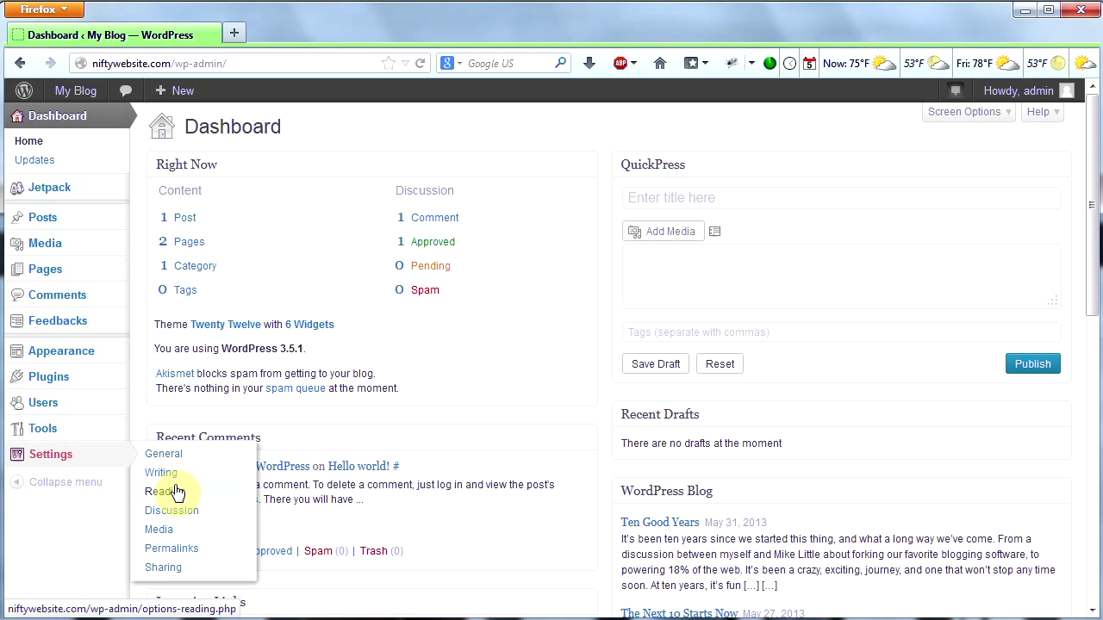
{"action": "left_click", "coordinate": [175, 493]}
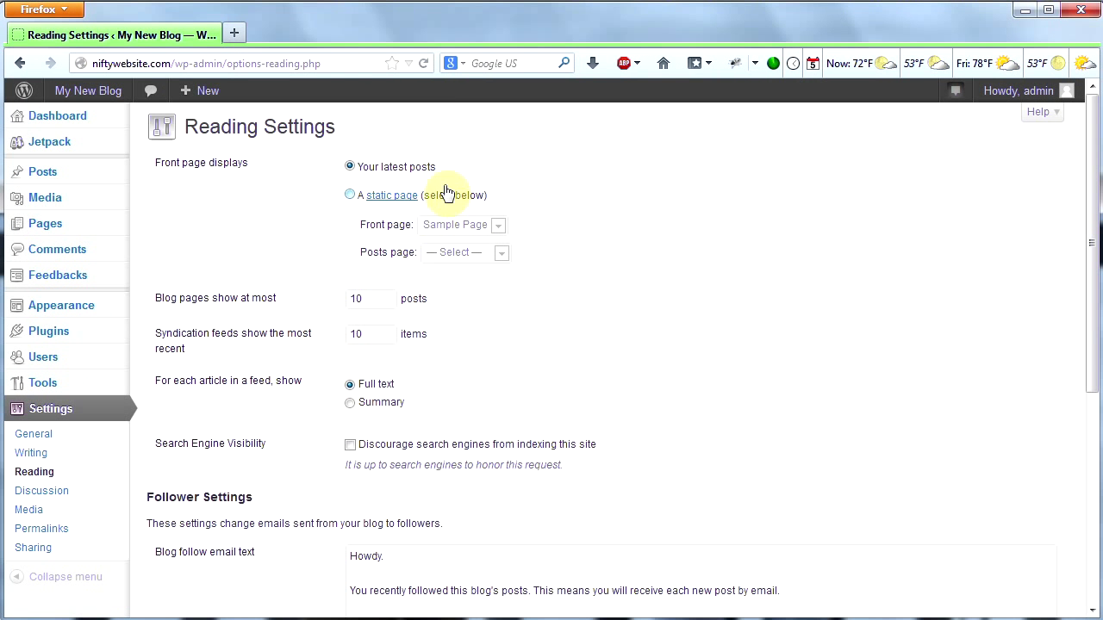
{"action": "left_click", "coordinate": [350, 194]}
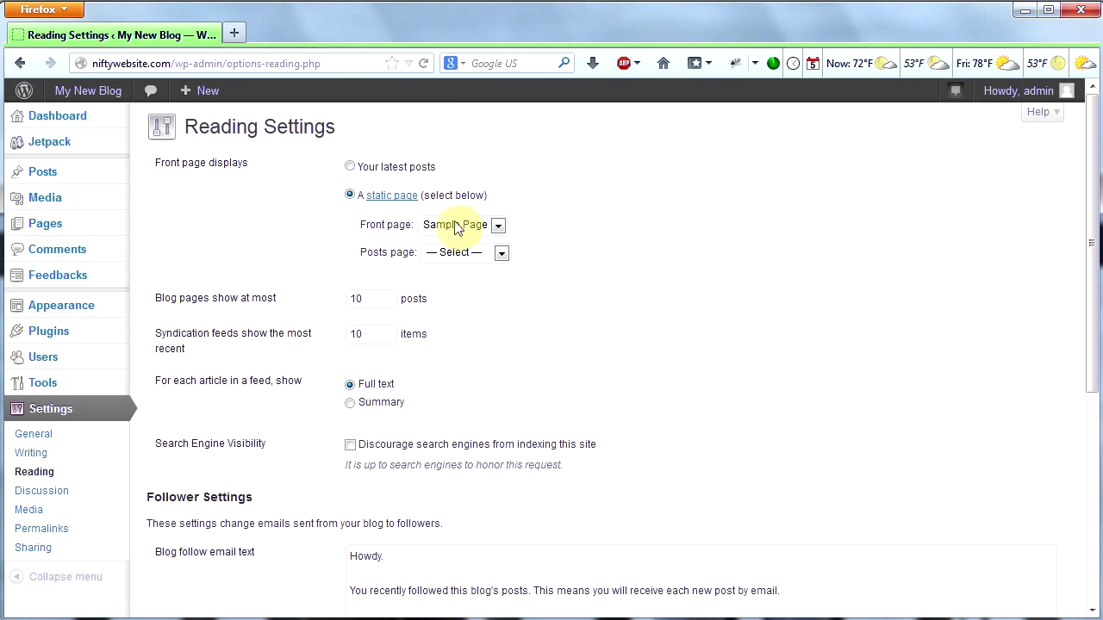
{"action": "left_click", "coordinate": [497, 227]}
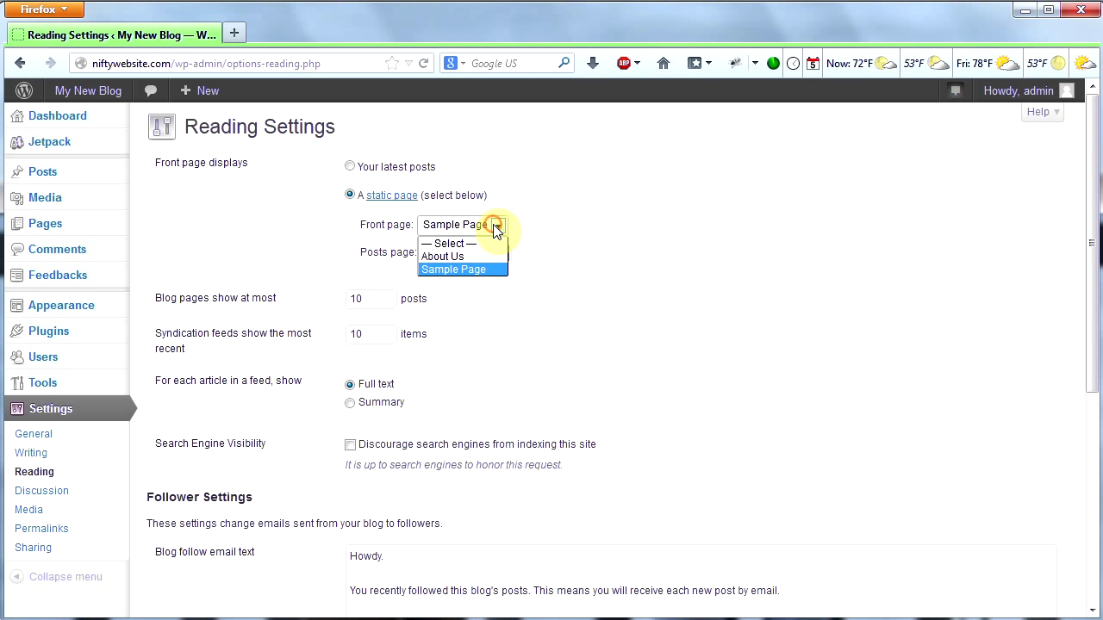
{"action": "left_click", "coordinate": [481, 269]}
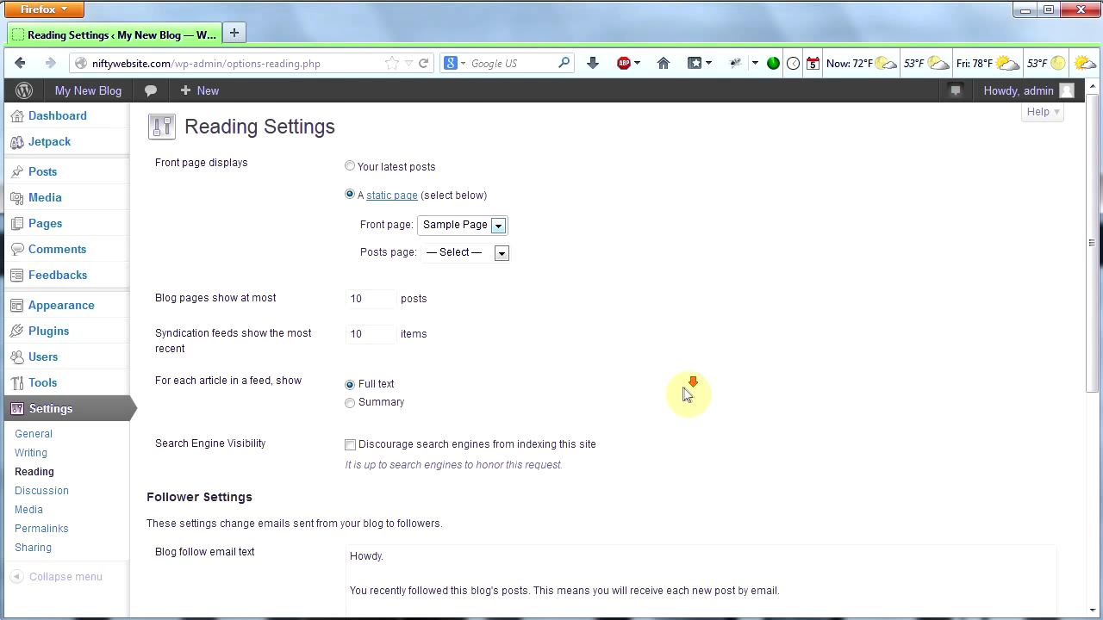
{"action": "scroll", "coordinate": [689, 383], "scroll_direction": "down", "scroll_amount": 7}
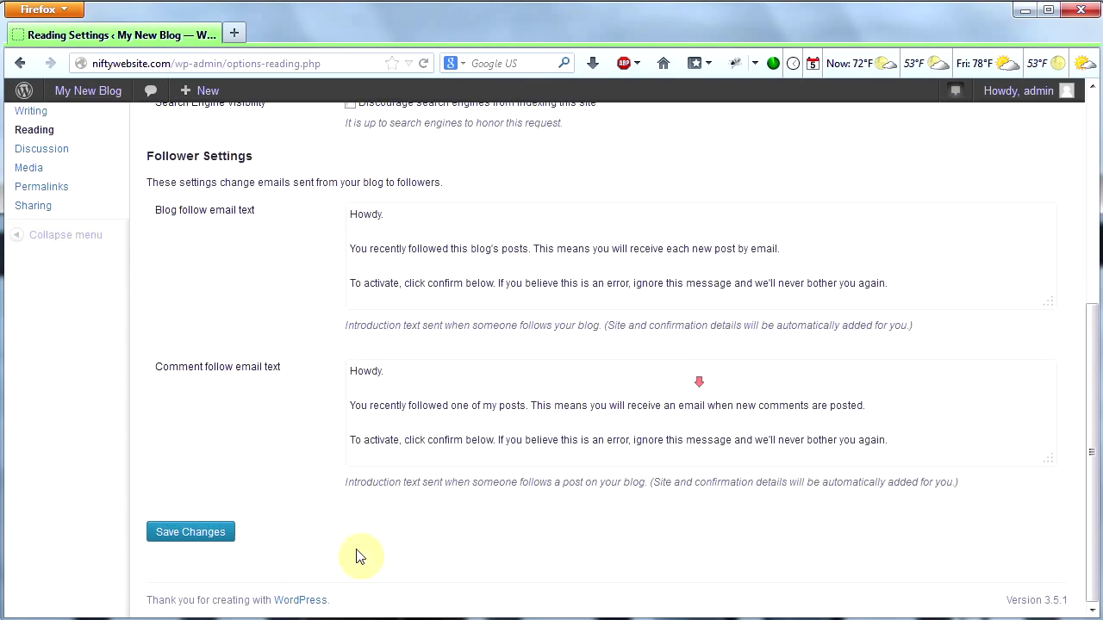
{"action": "left_click", "coordinate": [213, 534]}
{"action": "mouse_move", "coordinate": [97, 90]}
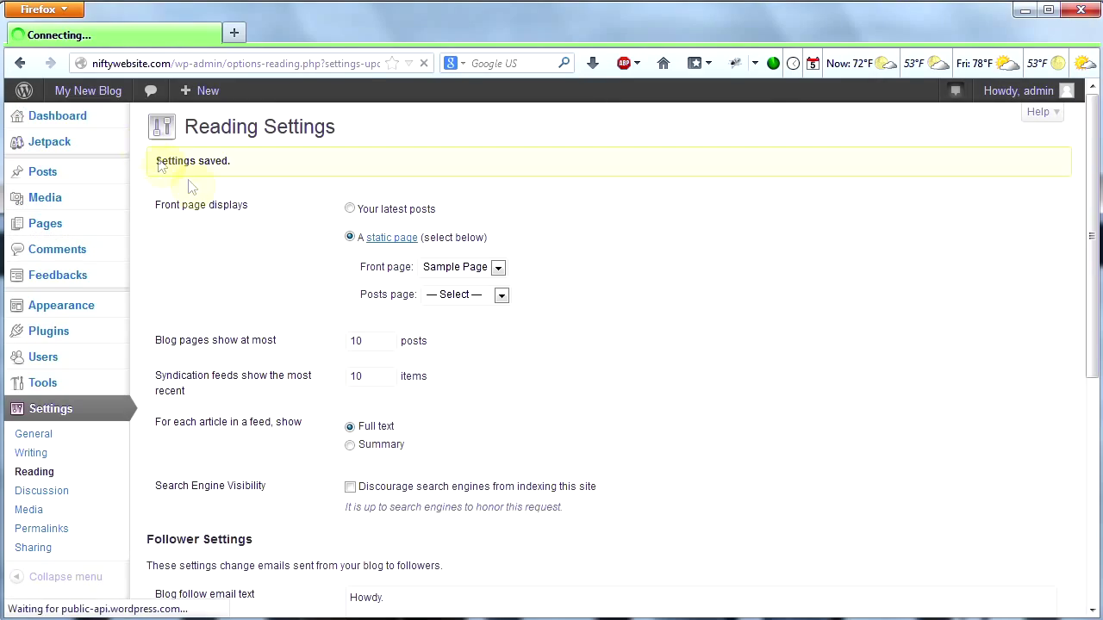
{"action": "left_click", "coordinate": [90, 120]}
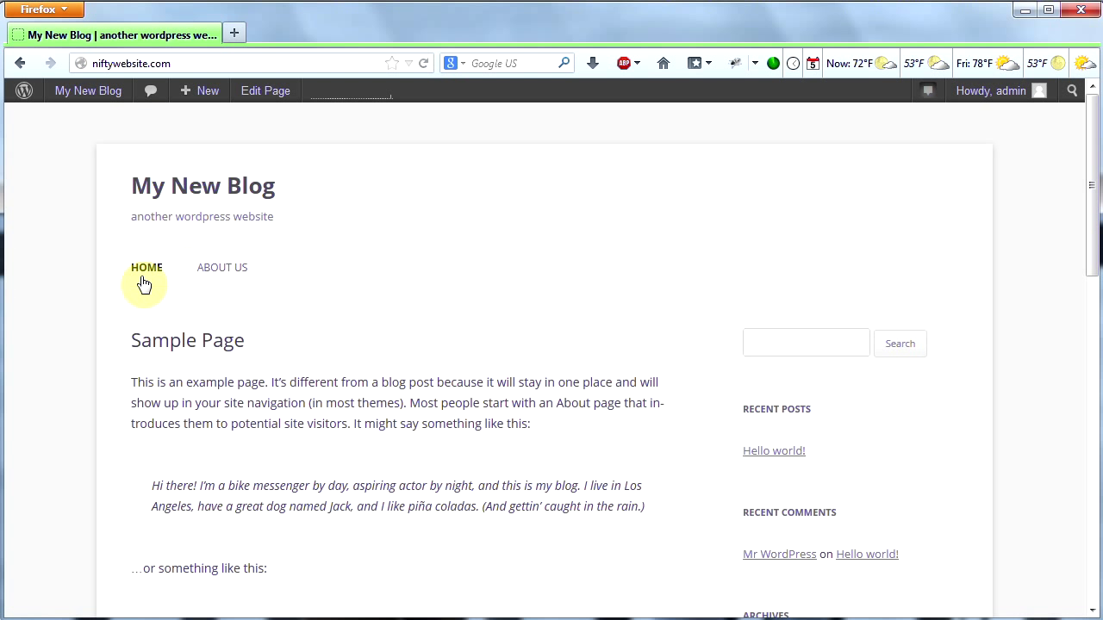
Step: Reload the live home page, view About Us, return home, then go to the Dashboard
{"action": "left_click", "coordinate": [145, 274]}
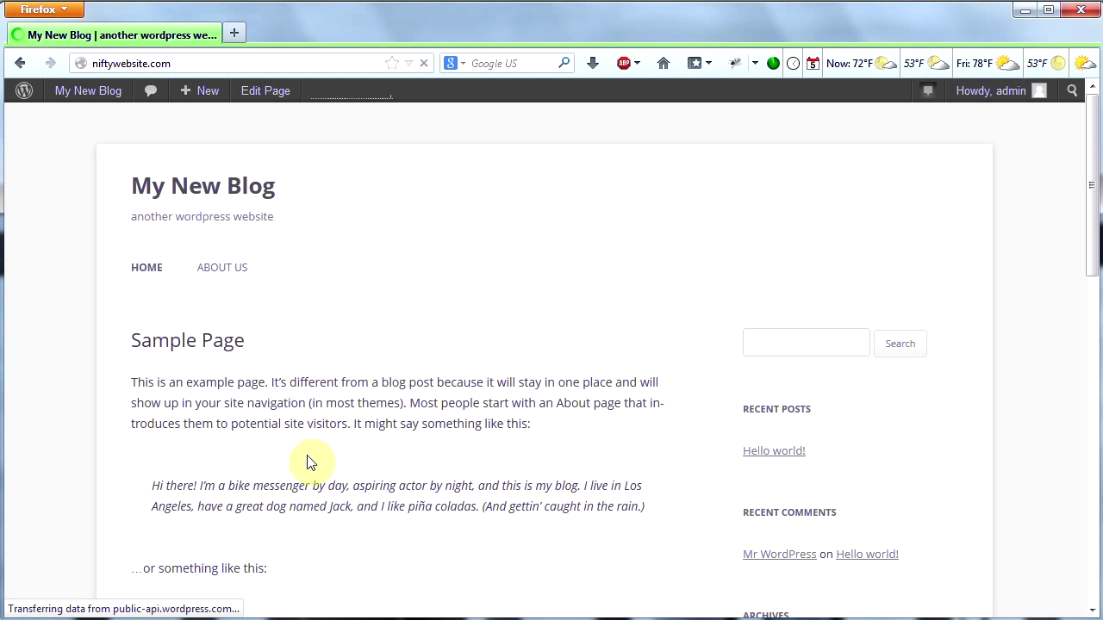
{"action": "left_click", "coordinate": [231, 268]}
{"action": "left_click", "coordinate": [148, 272]}
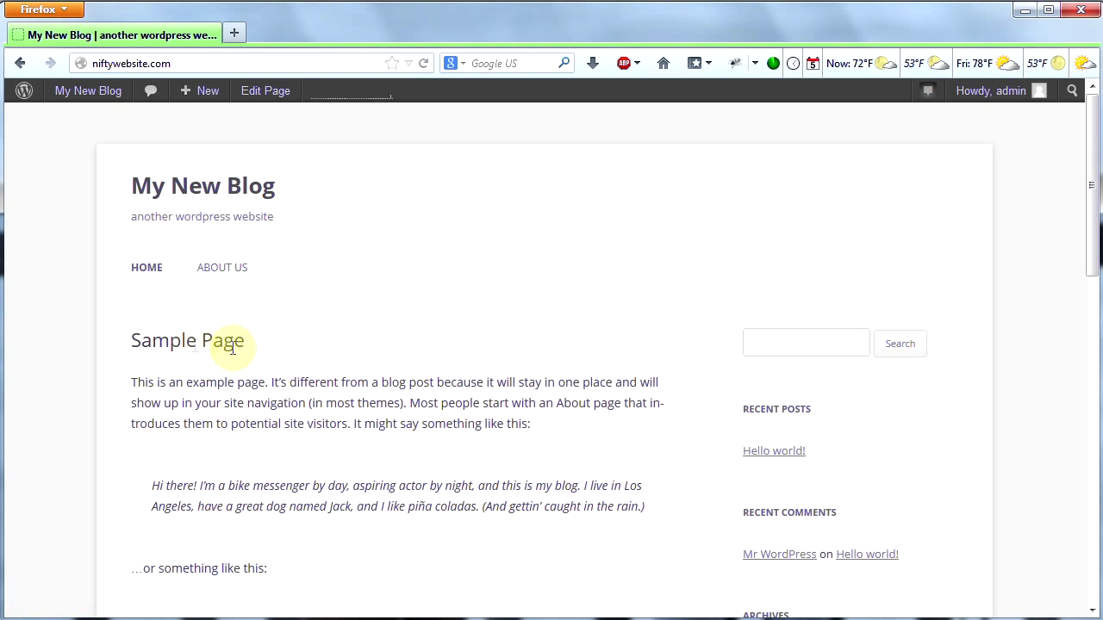
{"action": "mouse_move", "coordinate": [96, 102]}
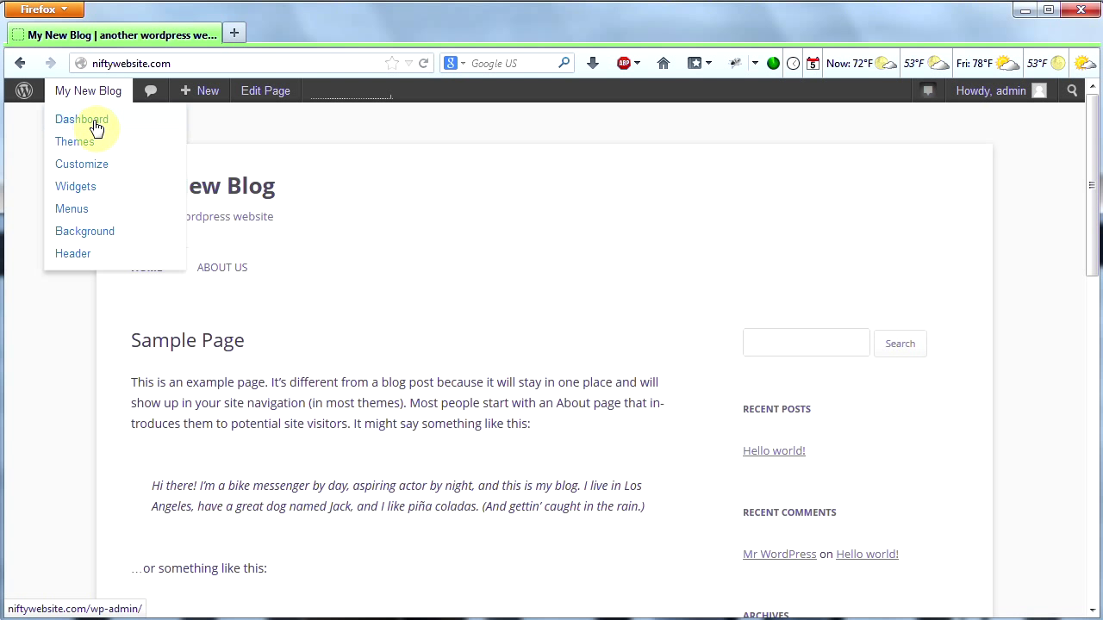
{"action": "left_click", "coordinate": [95, 123]}
Step: Rename the Sample Page to 'Welcome', update it, and view the live front page
{"action": "mouse_move", "coordinate": [69, 278]}
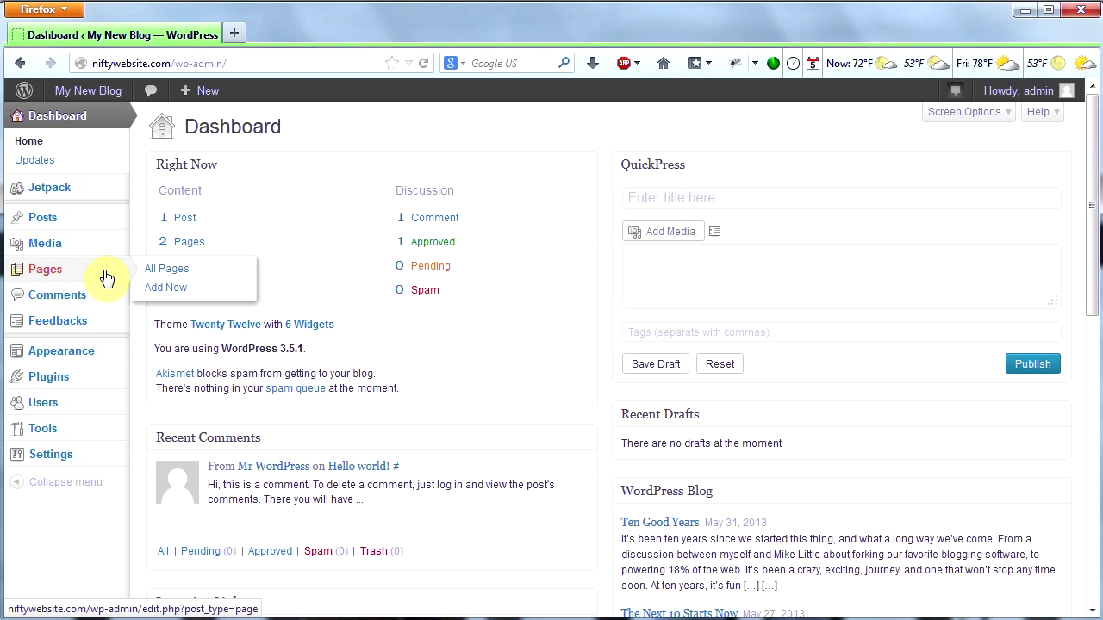
{"action": "left_click", "coordinate": [164, 274]}
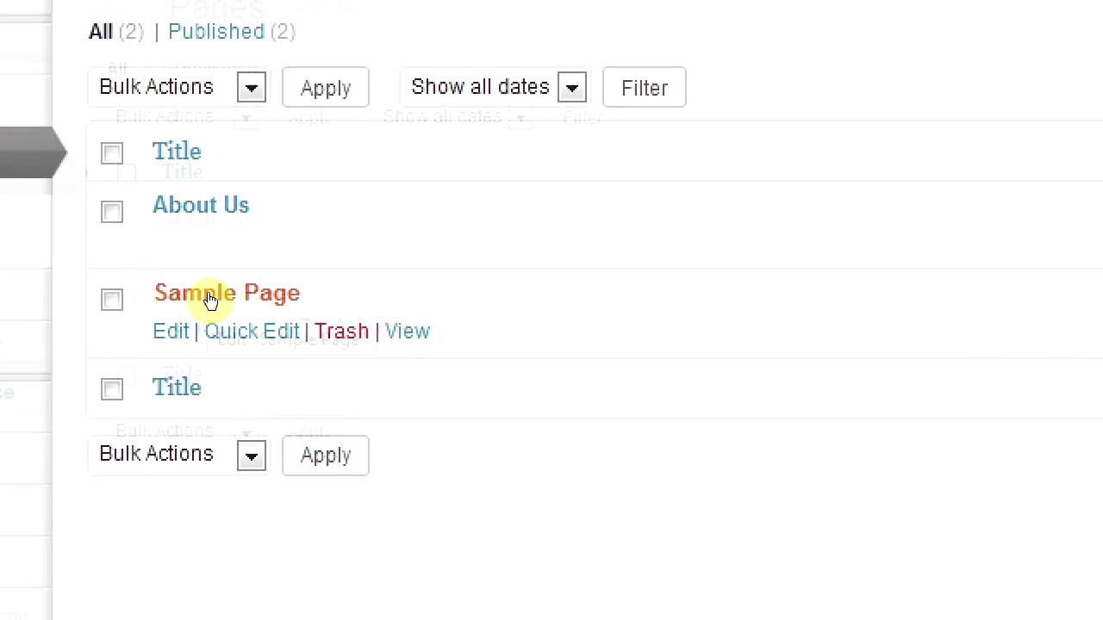
{"action": "left_click", "coordinate": [209, 298]}
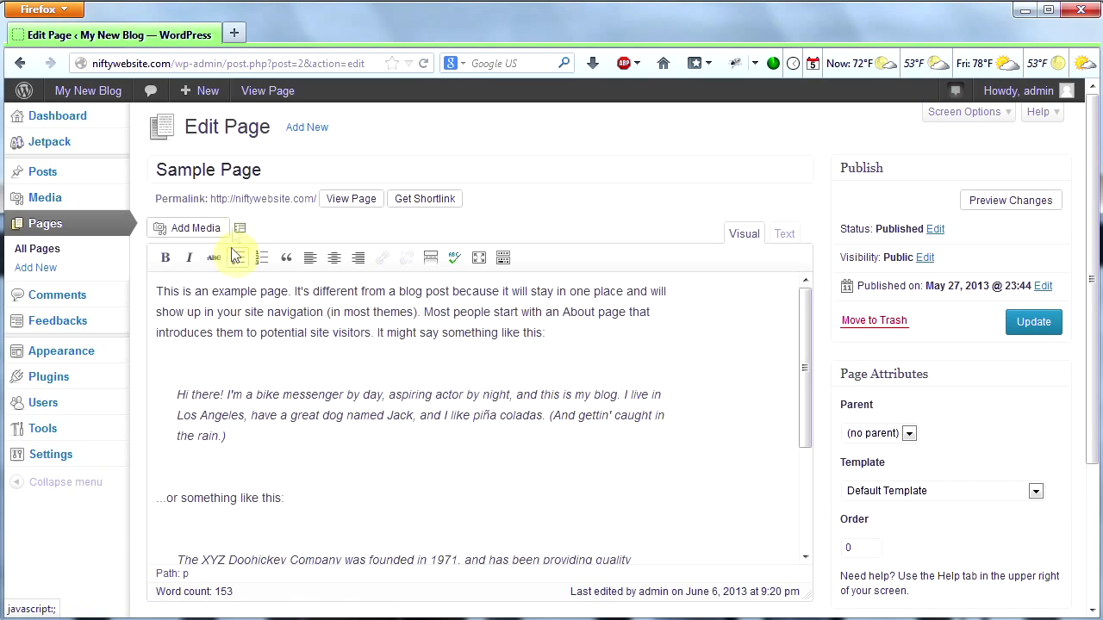
{"action": "left_click_drag", "start_coordinate": [262, 170], "coordinate": [45, 171]}
{"action": "type", "text": "Welcome"}
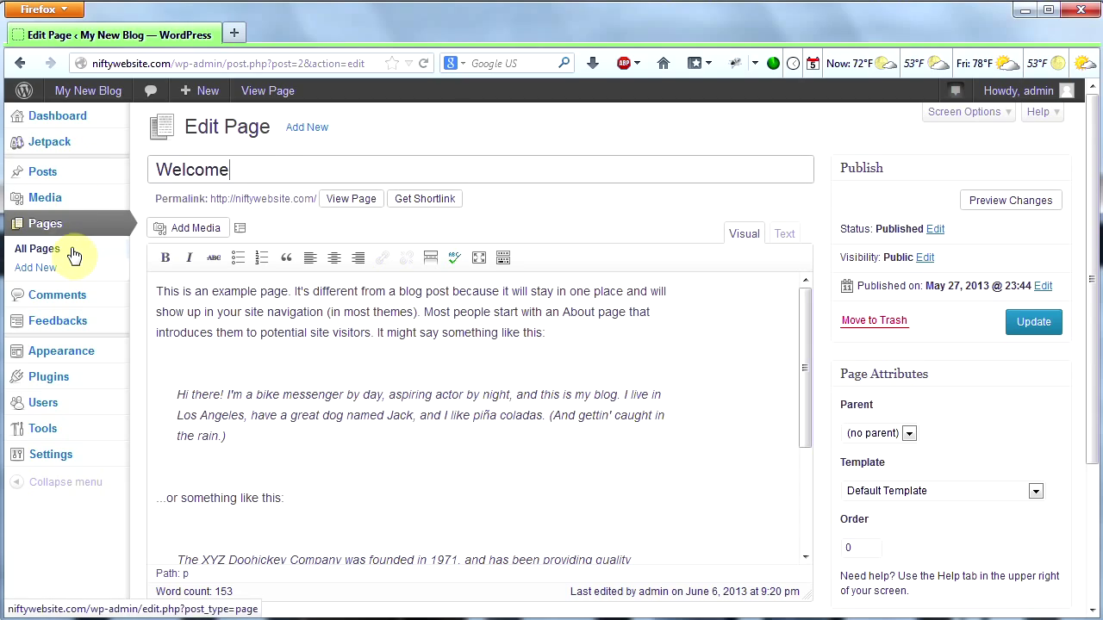
{"action": "left_click", "coordinate": [1052, 332]}
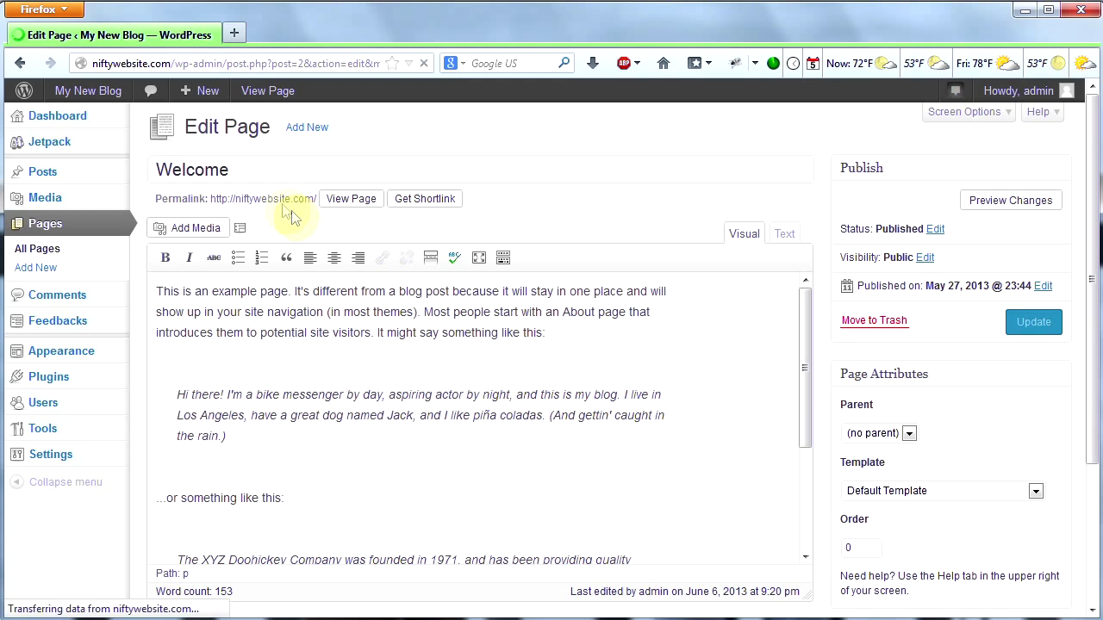
{"action": "mouse_move", "coordinate": [73, 93]}
{"action": "left_click", "coordinate": [78, 119]}
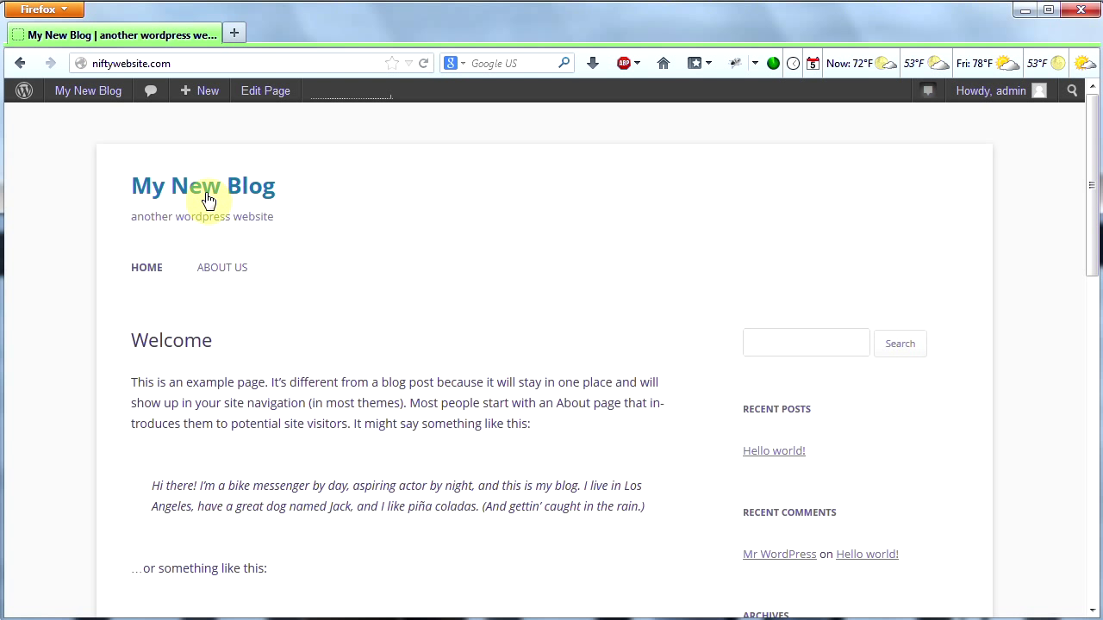
Step: In General settings, set Site Title 'How to Make a Professional Website' and the 'be way cool' tagline
{"action": "mouse_move", "coordinate": [72, 101]}
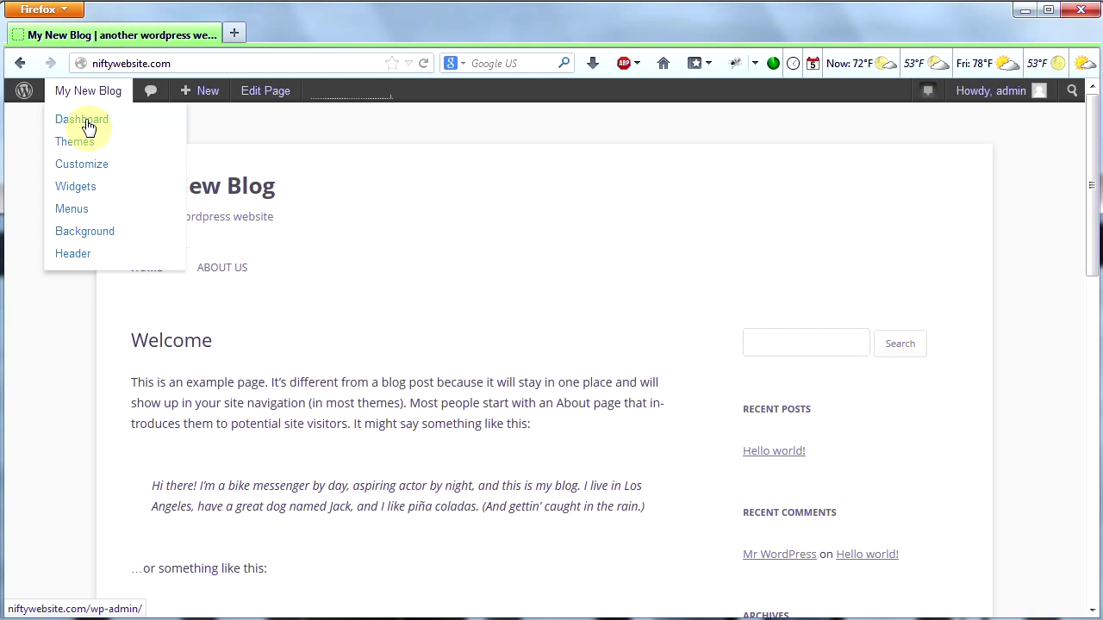
{"action": "left_click", "coordinate": [88, 126]}
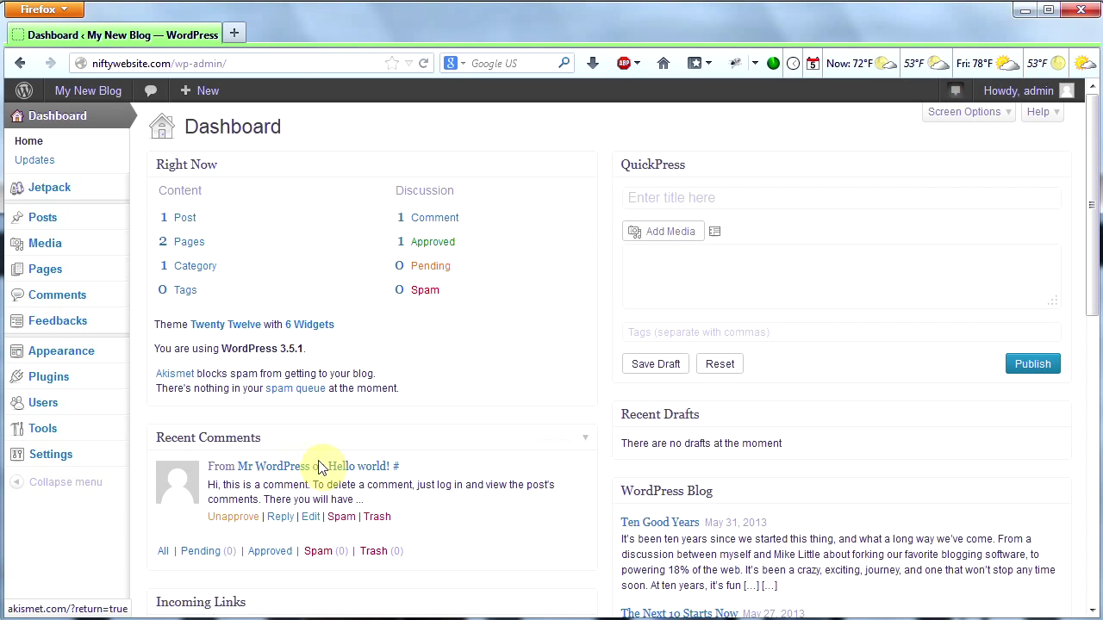
{"action": "mouse_move", "coordinate": [100, 470]}
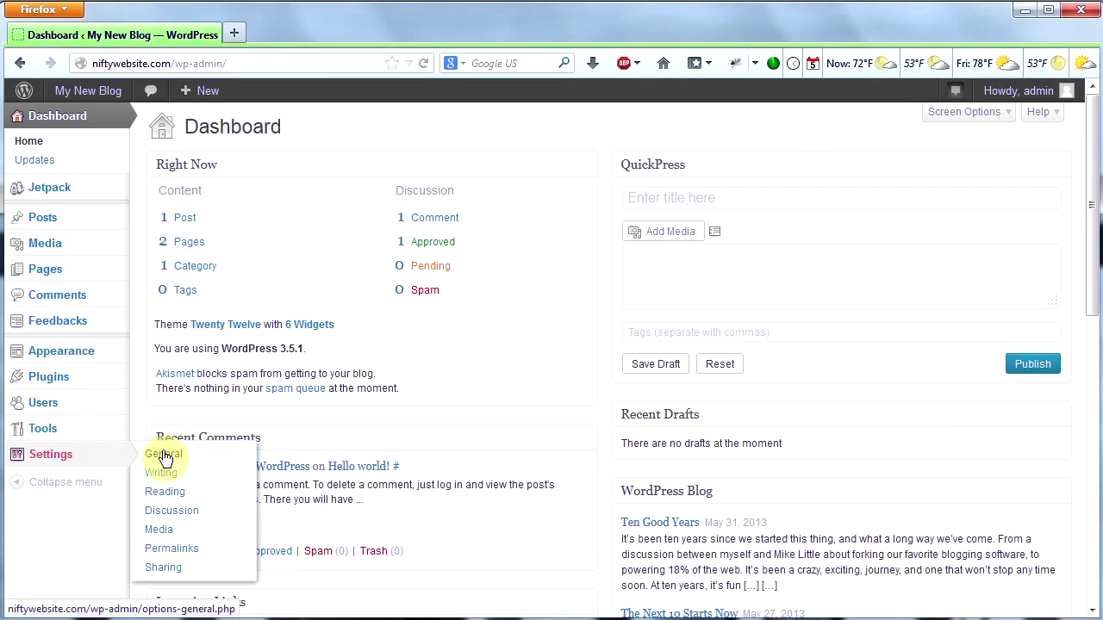
{"action": "left_click", "coordinate": [165, 457]}
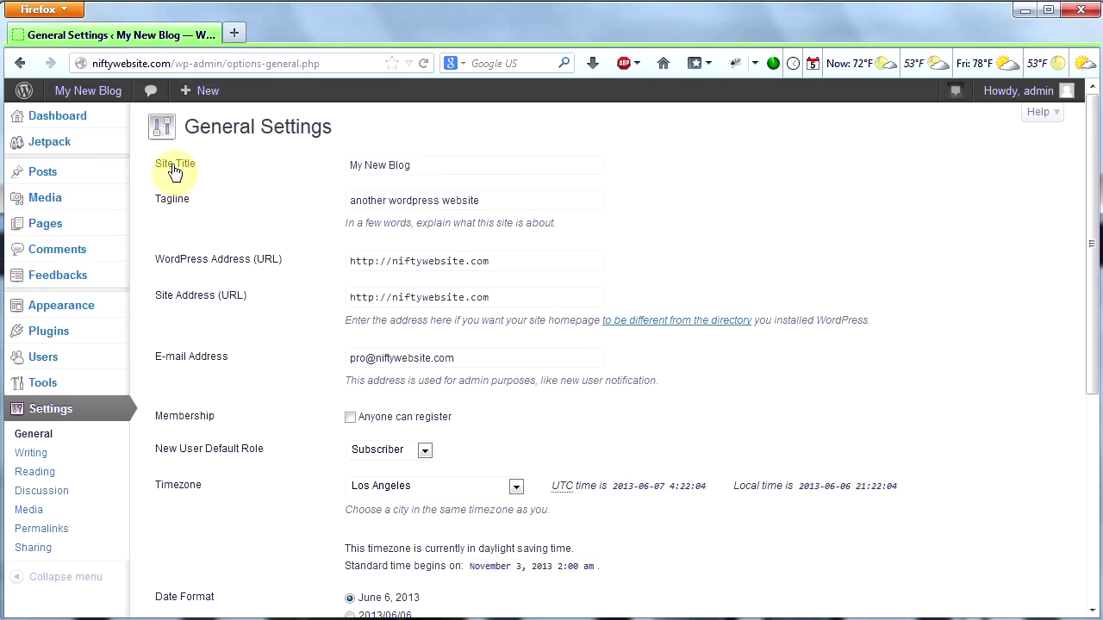
{"action": "left_click_drag", "start_coordinate": [431, 167], "coordinate": [298, 183]}
{"action": "type", "text": "How to Make a P"}
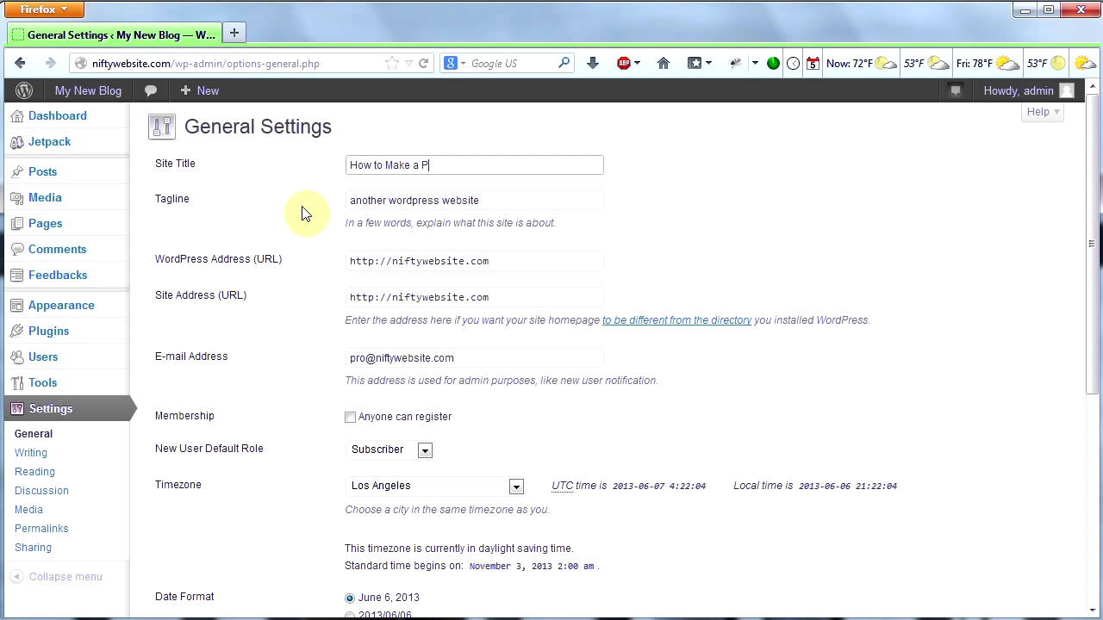
{"action": "type", "text": "rofessional Website"}
{"action": "key", "text": "Tab"}
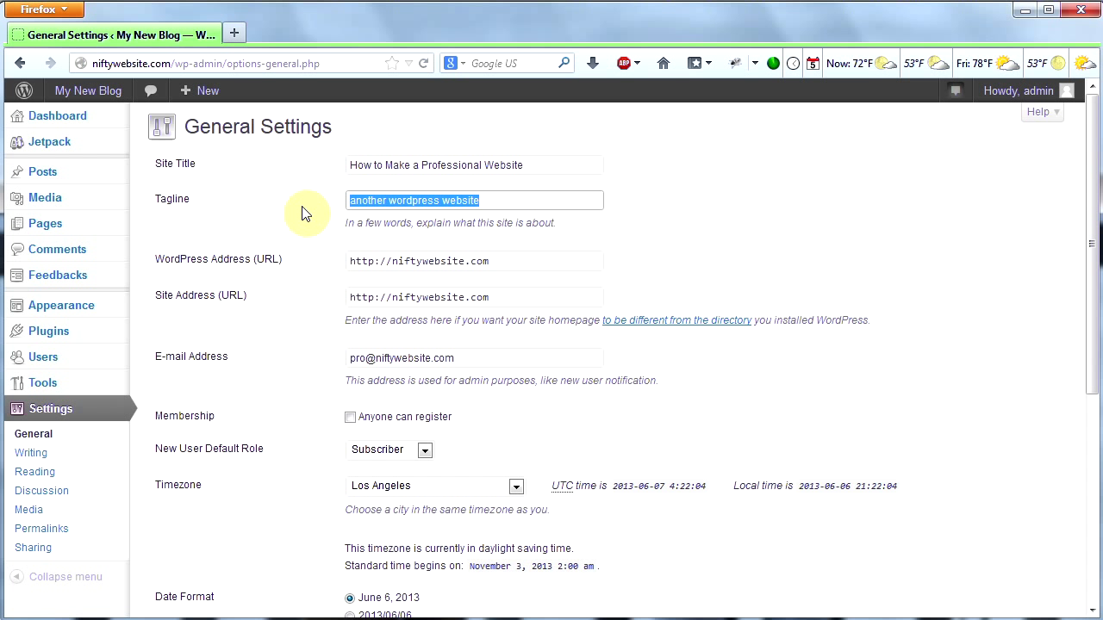
{"action": "type", "text": "b"}
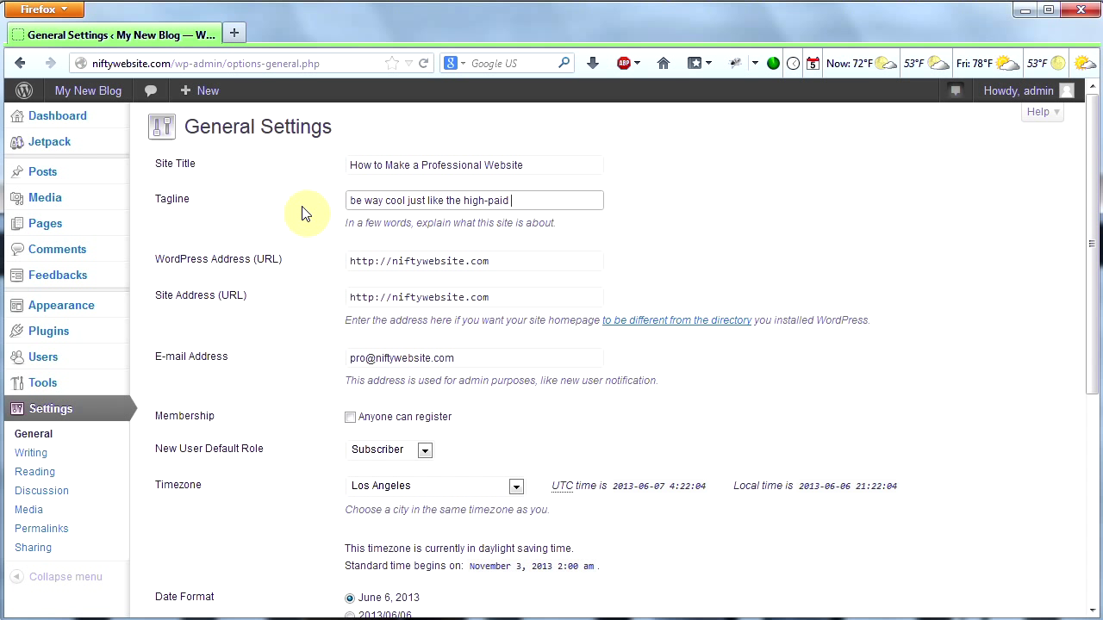
{"action": "type", "text": "ters"}
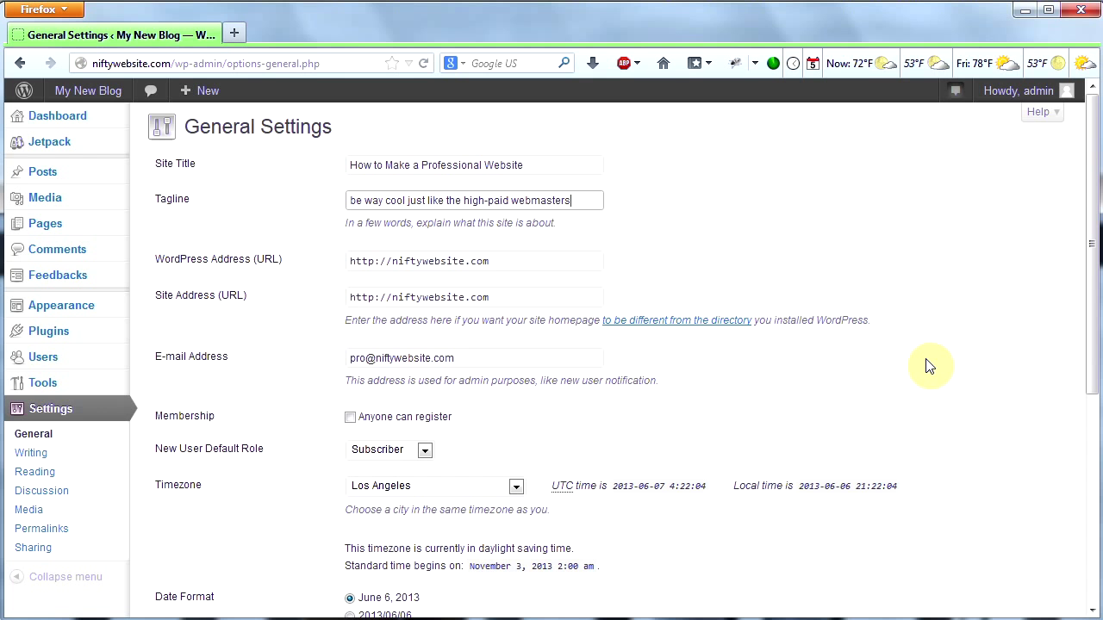
Step: Save the General settings and view the live site with its new title
{"action": "scroll", "coordinate": [928, 366], "scroll_direction": "down", "scroll_amount": 4}
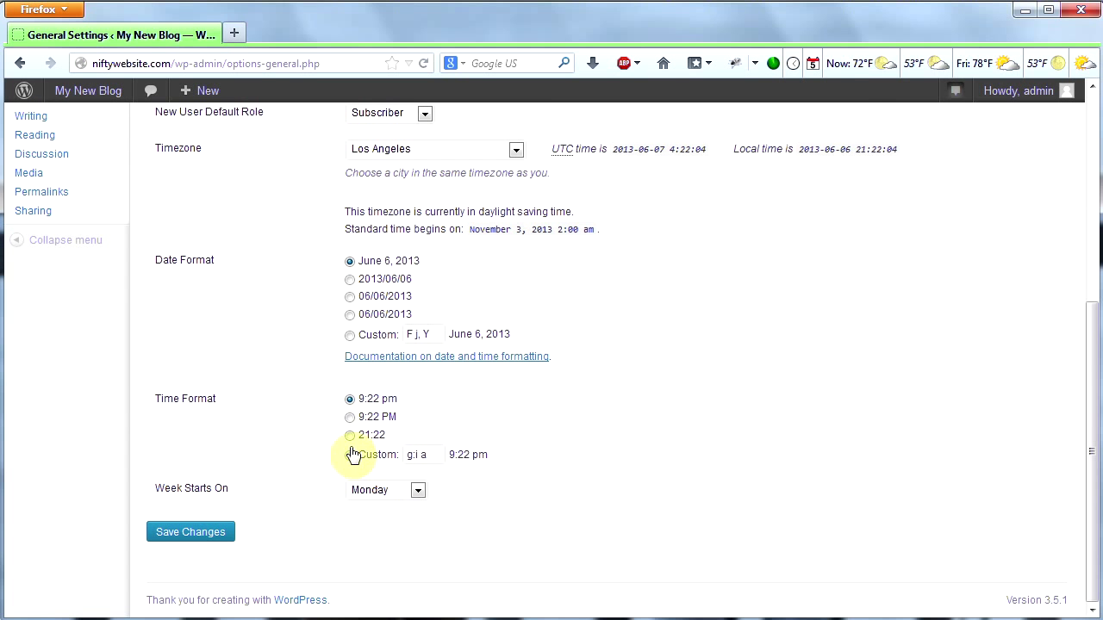
{"action": "scroll", "coordinate": [606, 448], "scroll_direction": "up", "scroll_amount": 4}
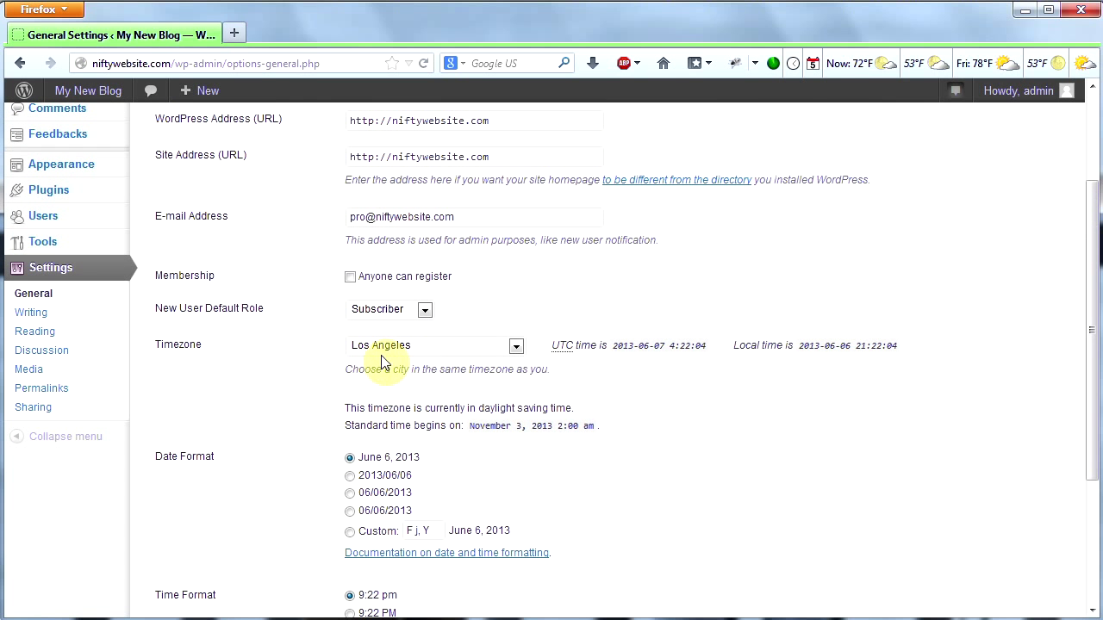
{"action": "scroll", "coordinate": [603, 491], "scroll_direction": "down", "scroll_amount": 4}
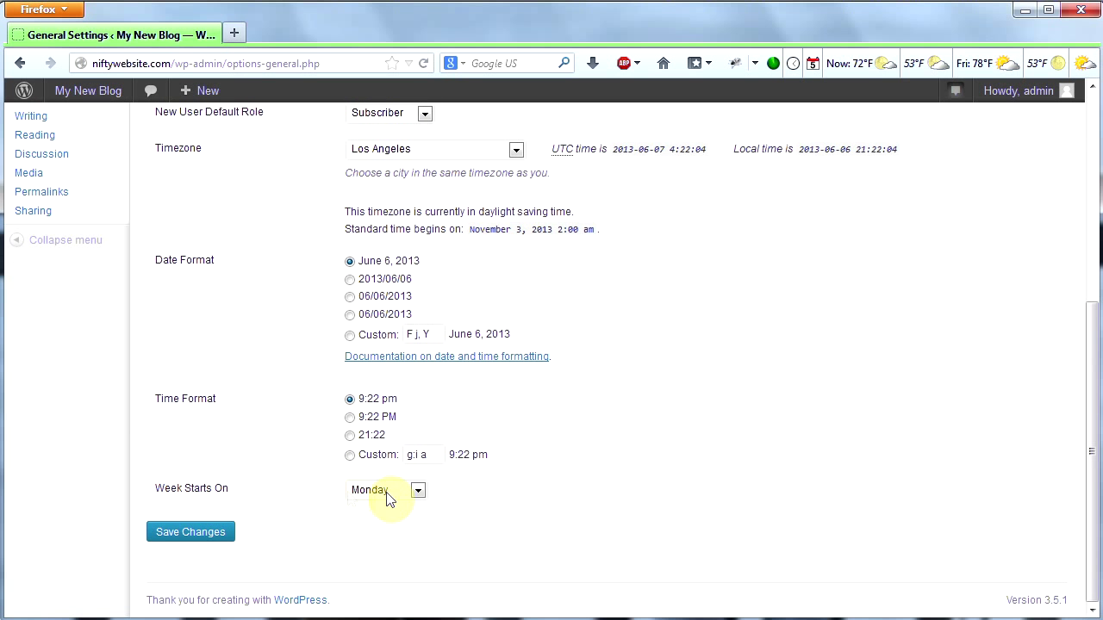
{"action": "left_click", "coordinate": [183, 534]}
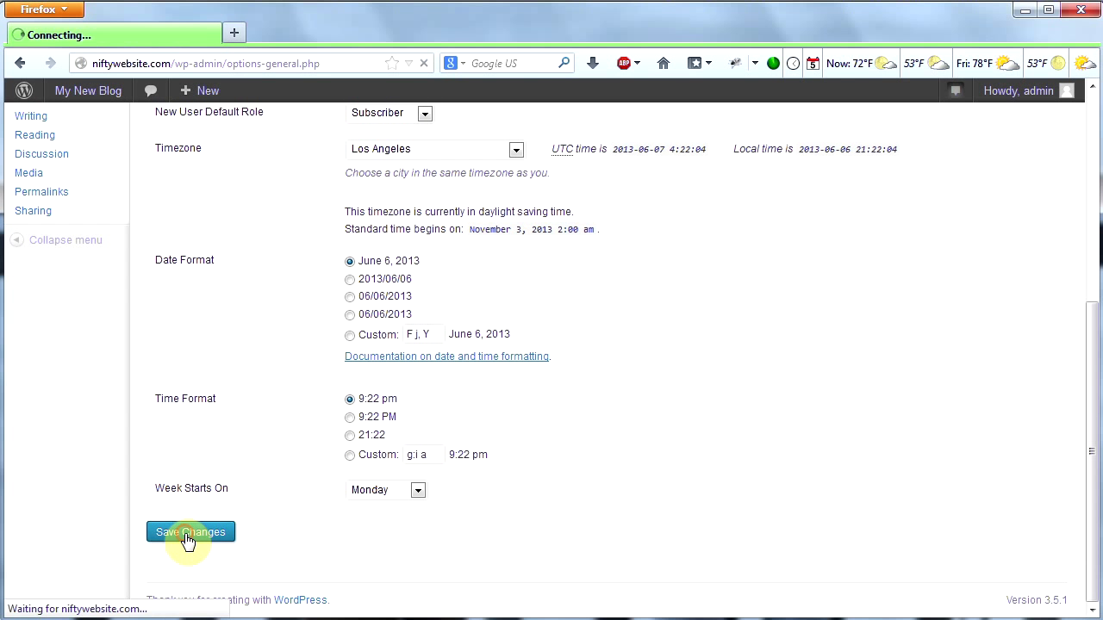
{"action": "mouse_move", "coordinate": [75, 95]}
{"action": "left_click", "coordinate": [82, 118]}
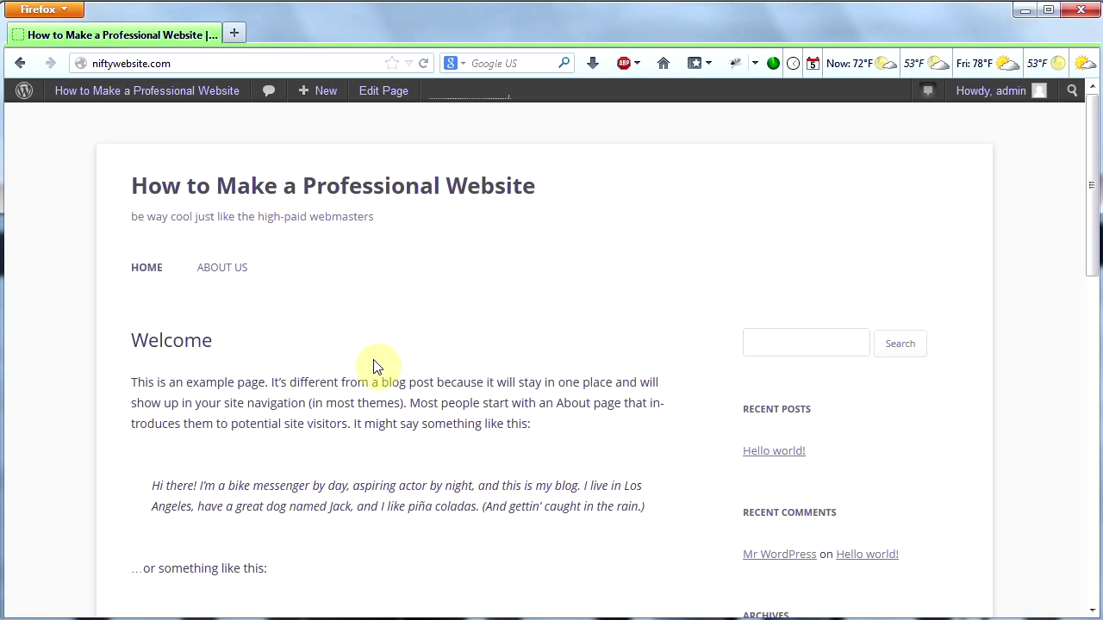
Step: View the live About Us page under the new site title, then return to the Dashboard
{"action": "mouse_move", "coordinate": [172, 96]}
{"action": "left_click", "coordinate": [228, 270]}
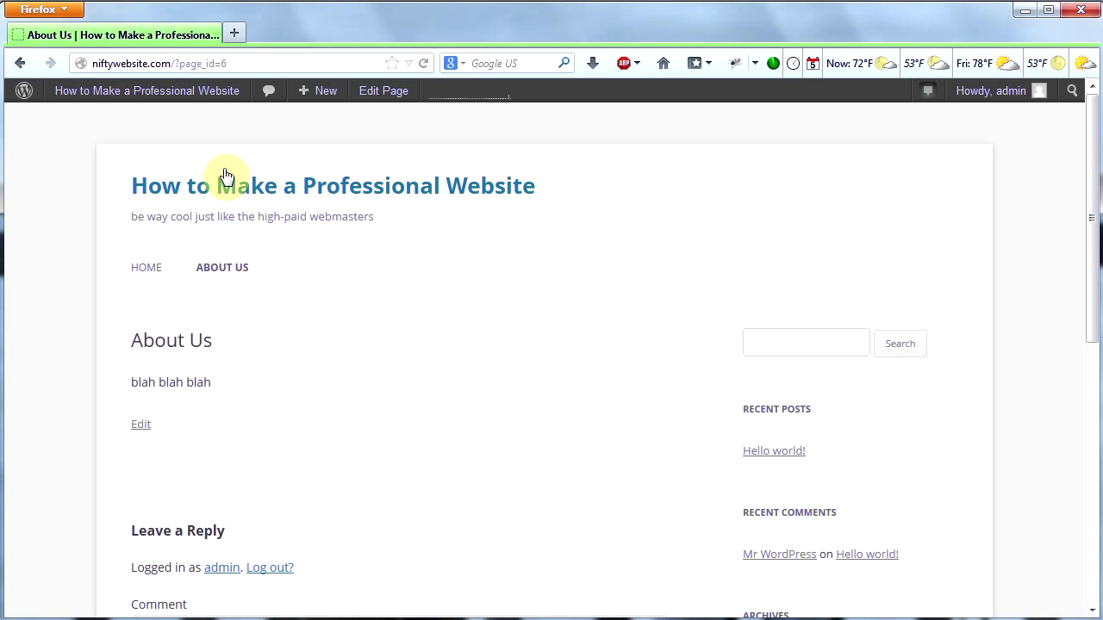
{"action": "mouse_move", "coordinate": [151, 91]}
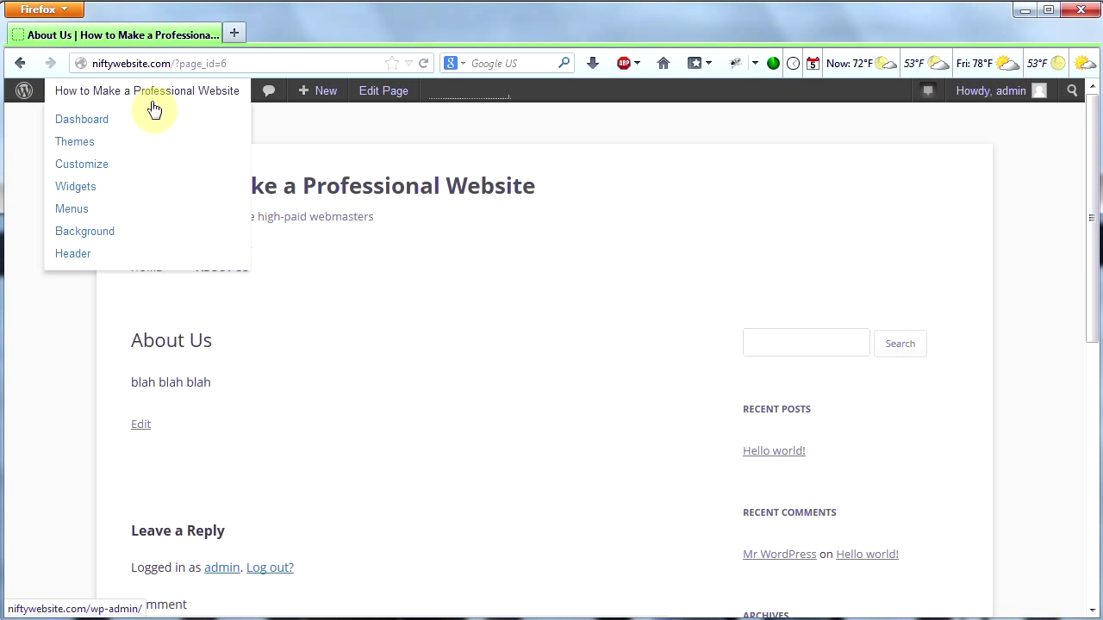
{"action": "left_click", "coordinate": [113, 120]}
{"action": "mouse_move", "coordinate": [93, 455]}
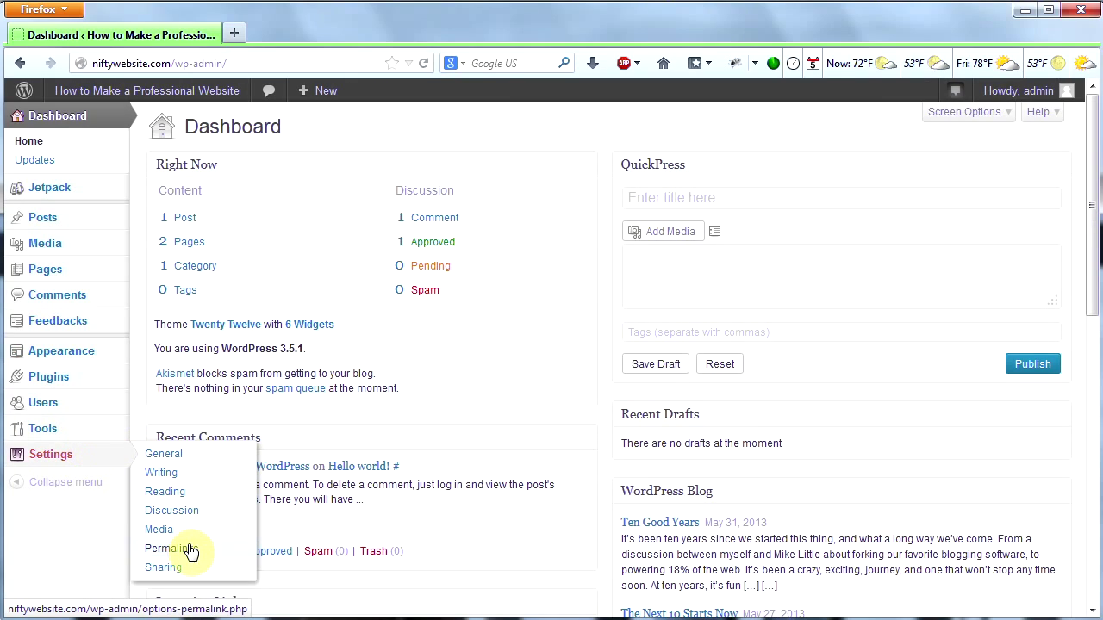
Step: Save permalinks with the Post name structure and view the live front page
{"action": "left_click", "coordinate": [190, 550]}
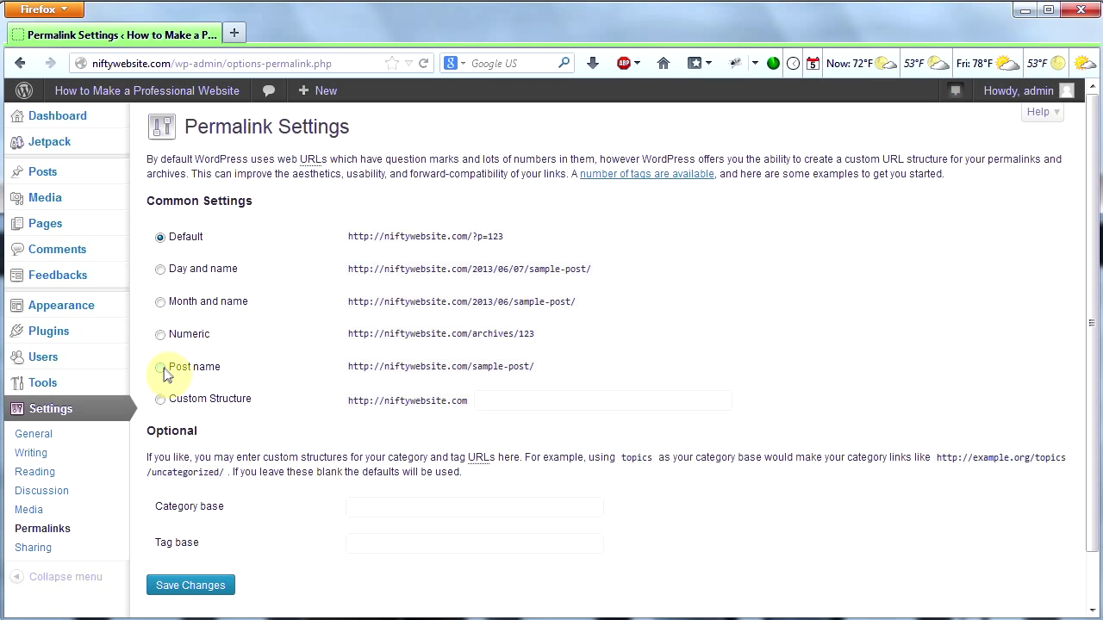
{"action": "left_click", "coordinate": [161, 368]}
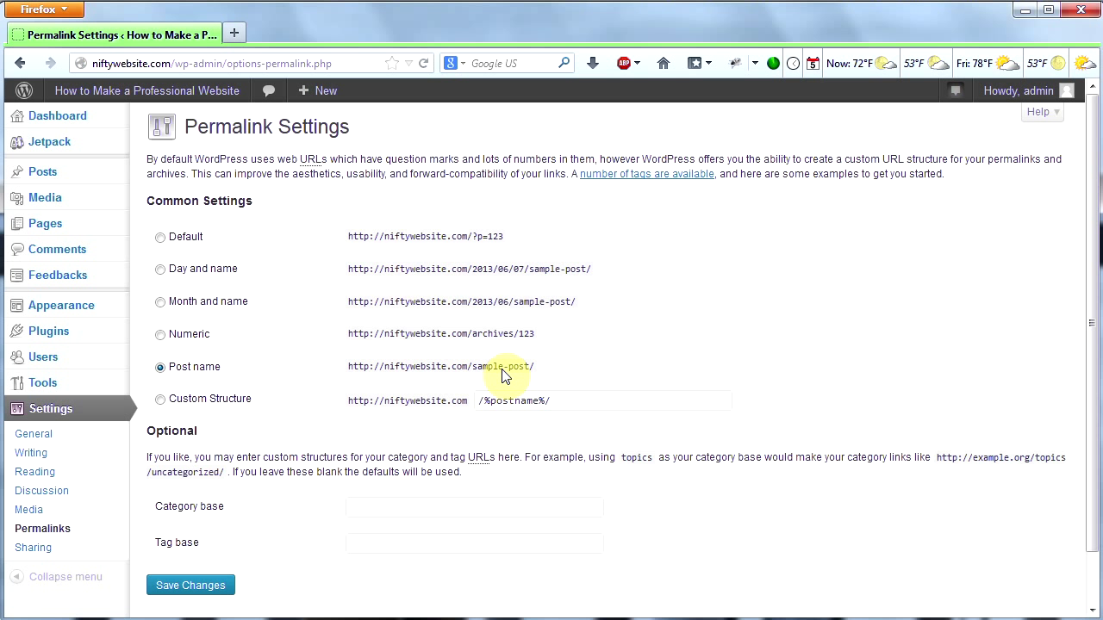
{"action": "left_click", "coordinate": [193, 592]}
{"action": "mouse_move", "coordinate": [107, 97]}
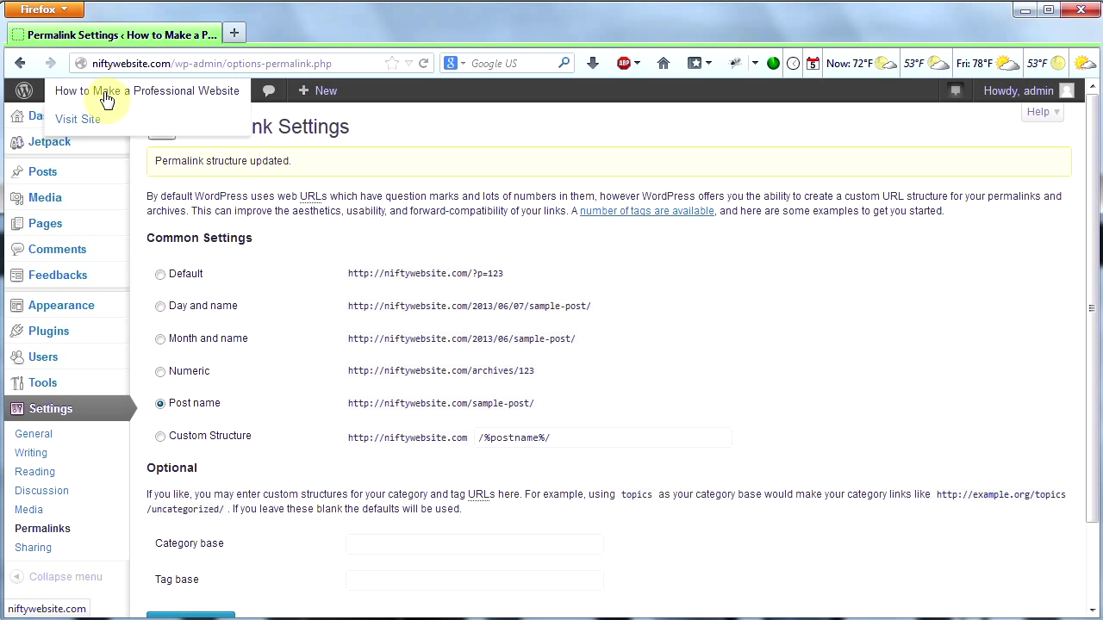
{"action": "left_click", "coordinate": [101, 124]}
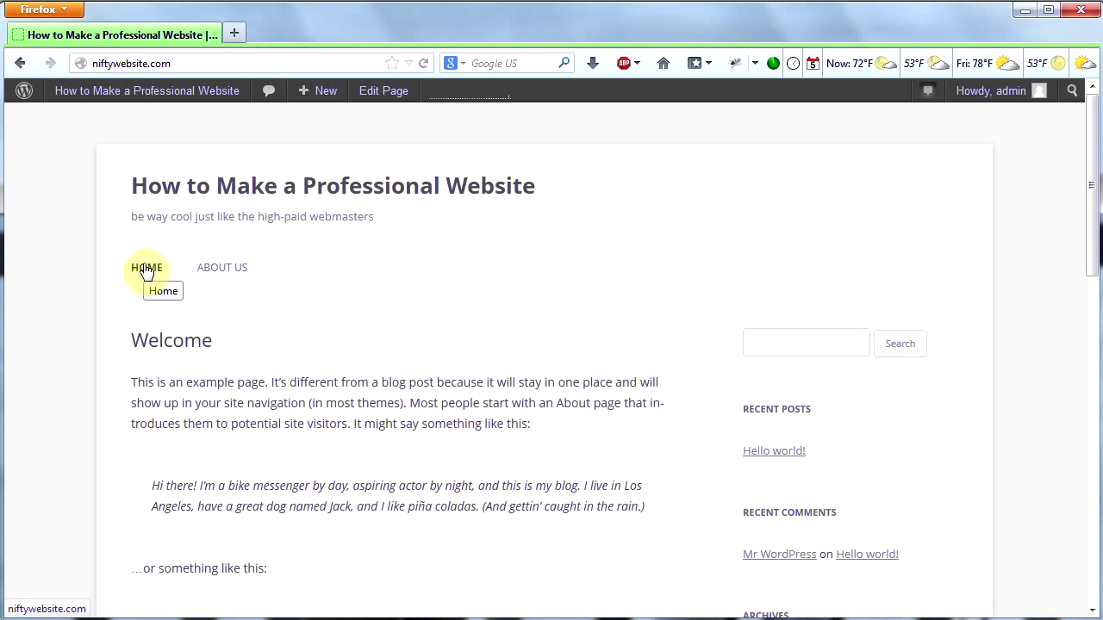
Step: Open About Us and confirm it loads at niftywebsite.com/about-us/
{"action": "left_click", "coordinate": [227, 273]}
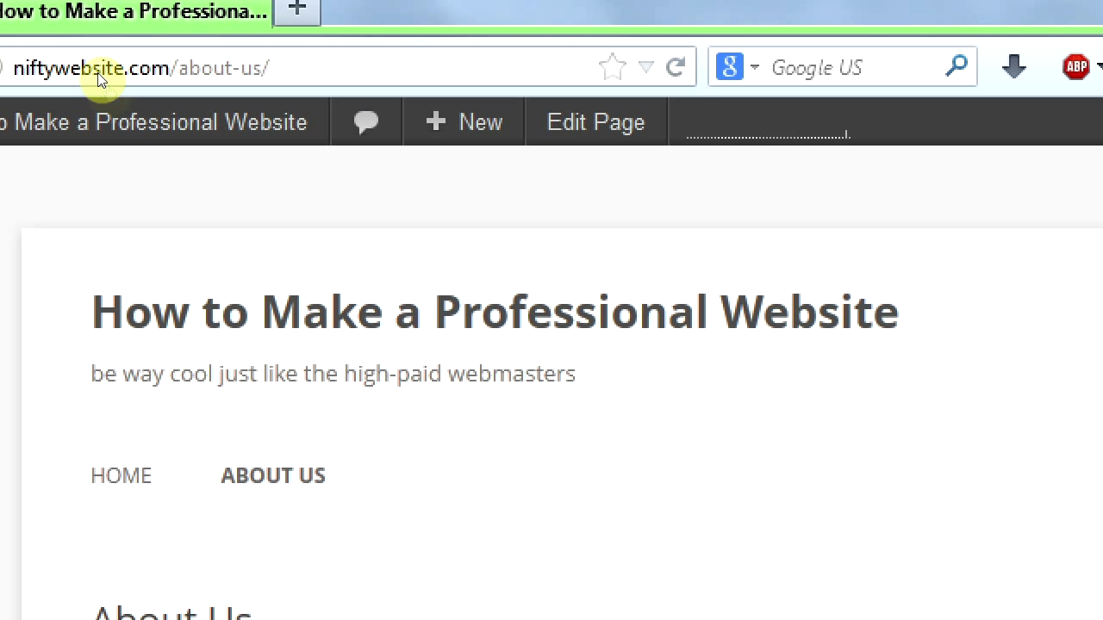
{"action": "mouse_move", "coordinate": [118, 104]}
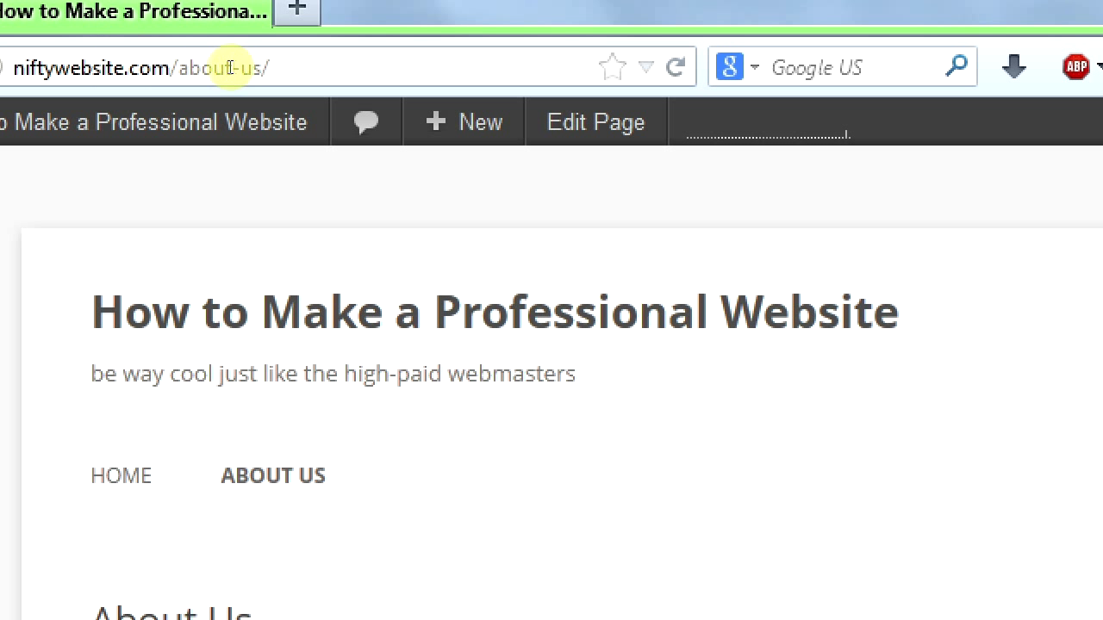